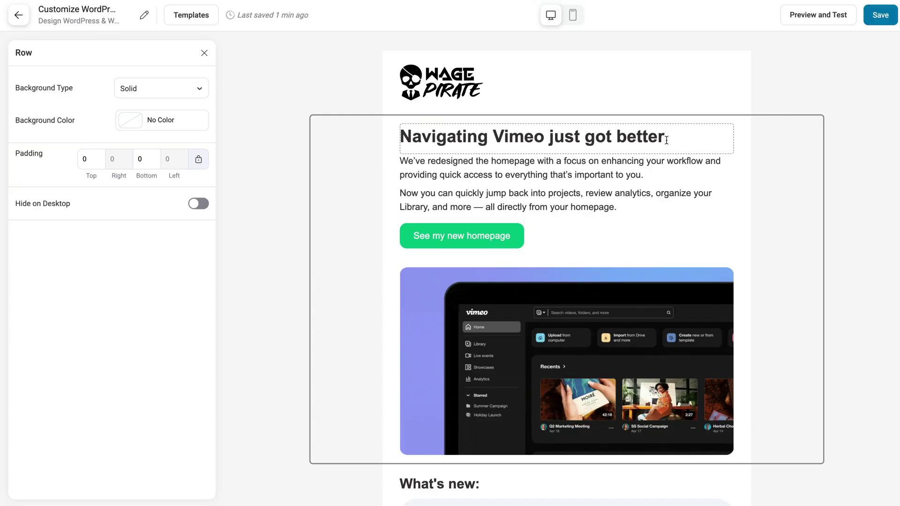
Replace the email's main heading text with "Customize WordPress Emails like a PRO!" and select the image below
click(641, 129)
key(ctrl+a)
text(Customize WordPress Emails like a PRO!)
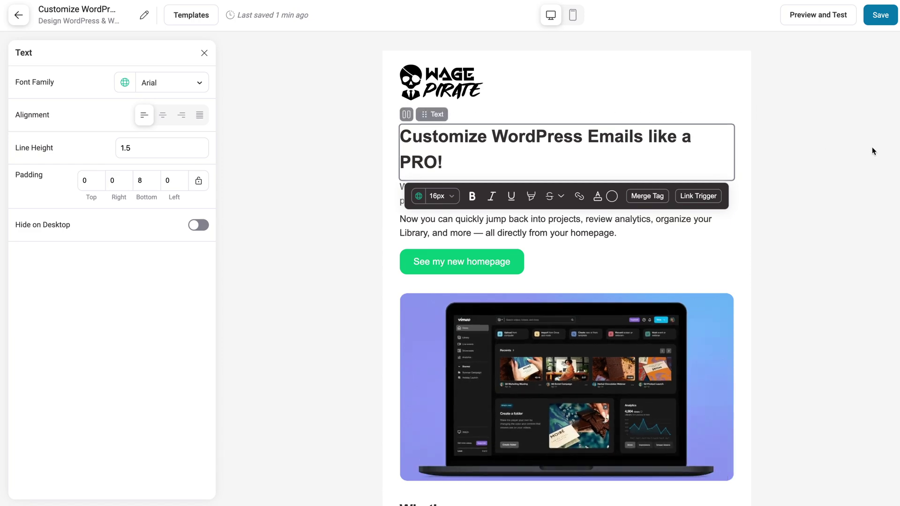
scroll(602, 377, down, 1)
click(603, 376)
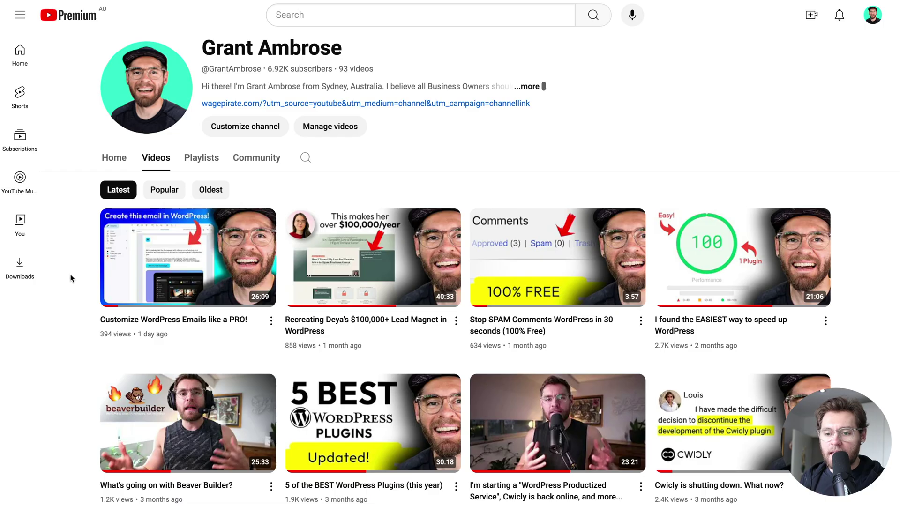
In the WordPress admin, open the contacts list of FunnelKit Automations
mouse_move(156, 272)
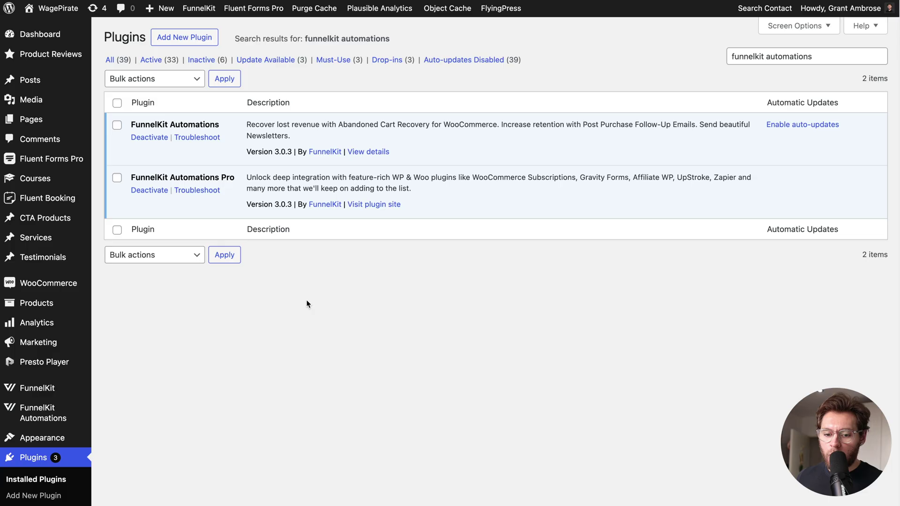
scroll(305, 300, down, 3)
mouse_move(71, 298)
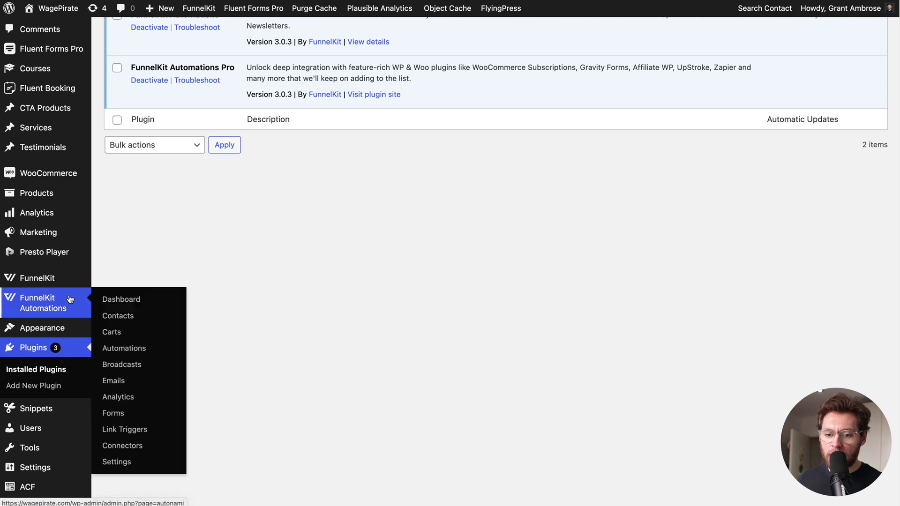
click(118, 317)
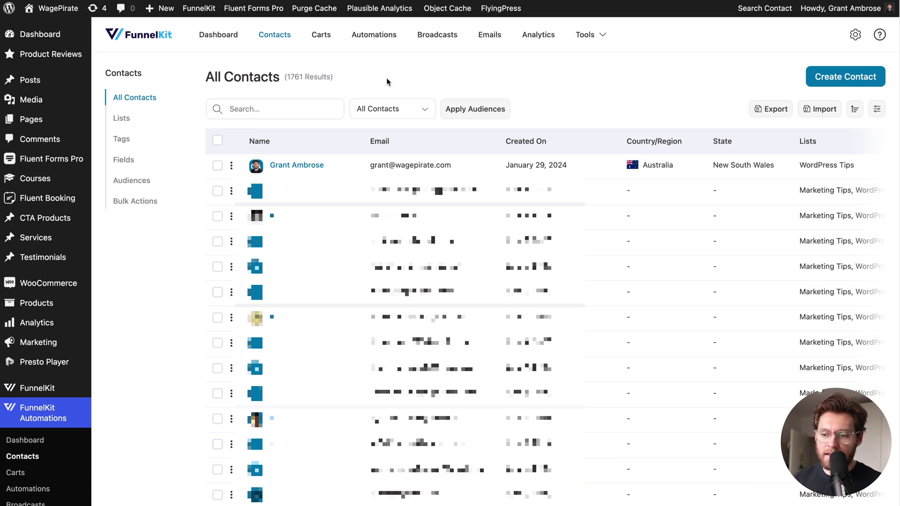
Open the administrator contact's profile and view the available contact status options
click(305, 166)
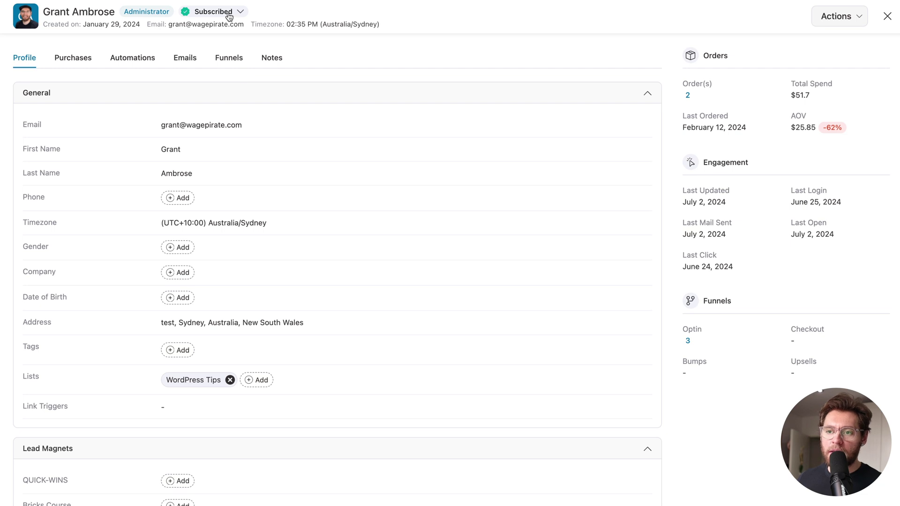
click(228, 13)
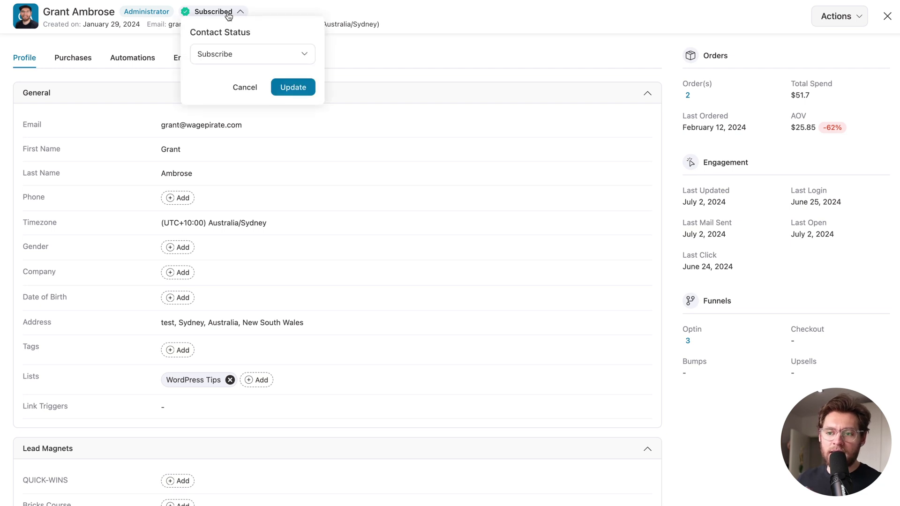
click(265, 56)
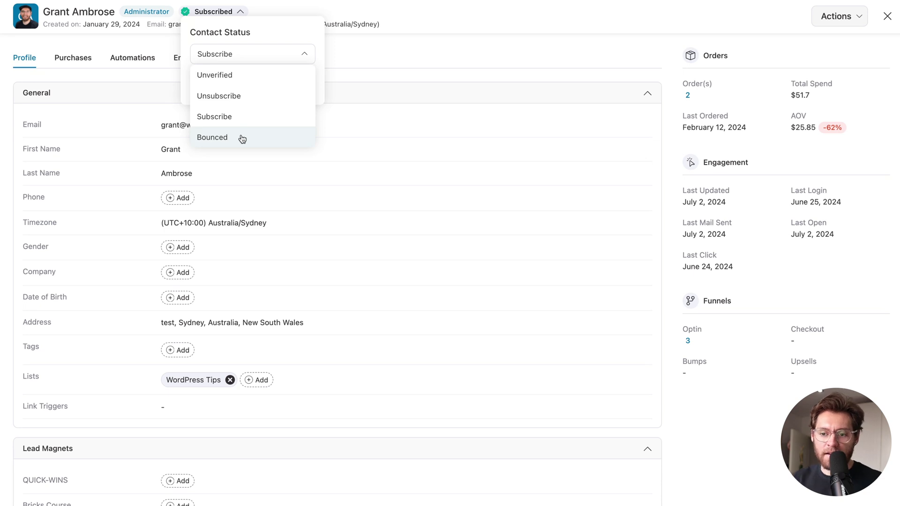
click(346, 70)
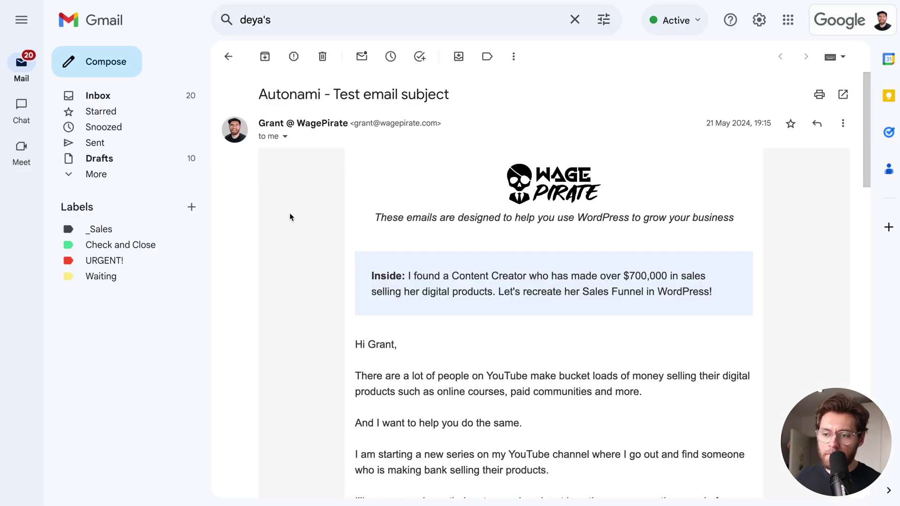
In Gmail, read the "Autonami - Test email subject" email down to its footer and open the unsubscribe link
scroll(290, 213, down, 3)
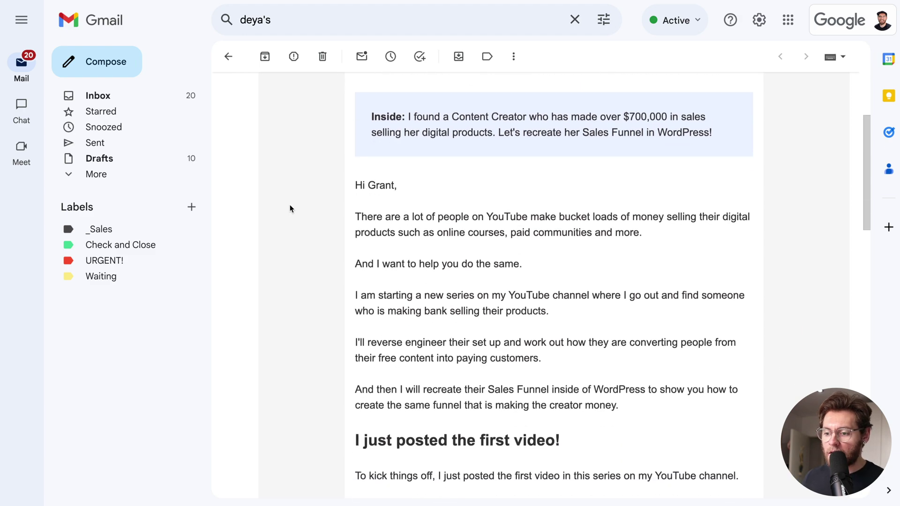
scroll(290, 209, down, 13)
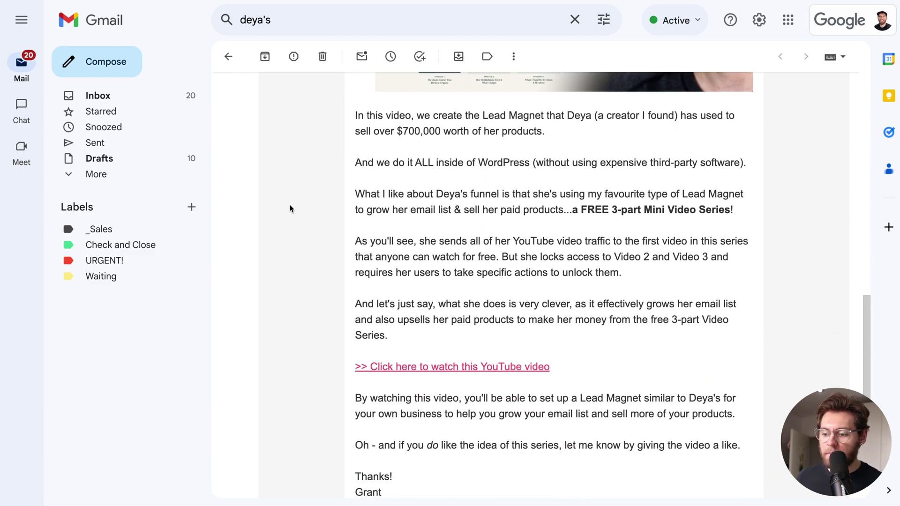
scroll(290, 209, down, 6)
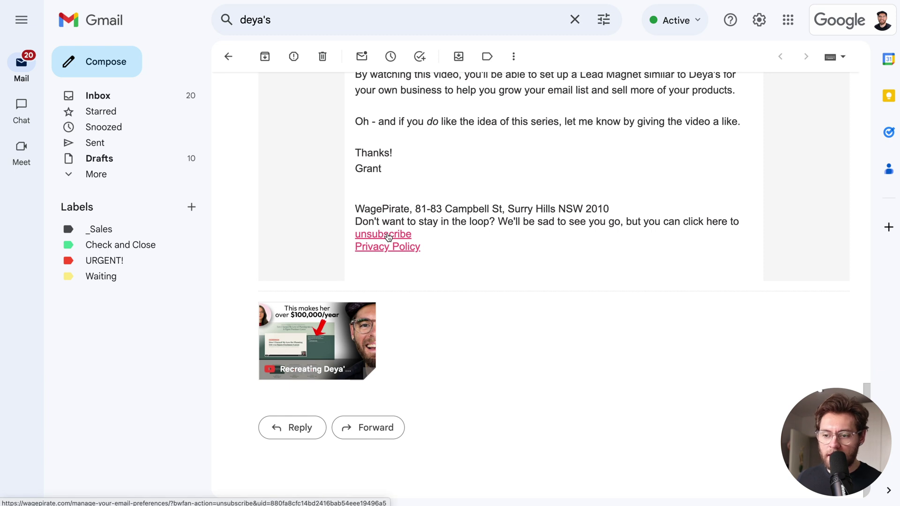
click(389, 237)
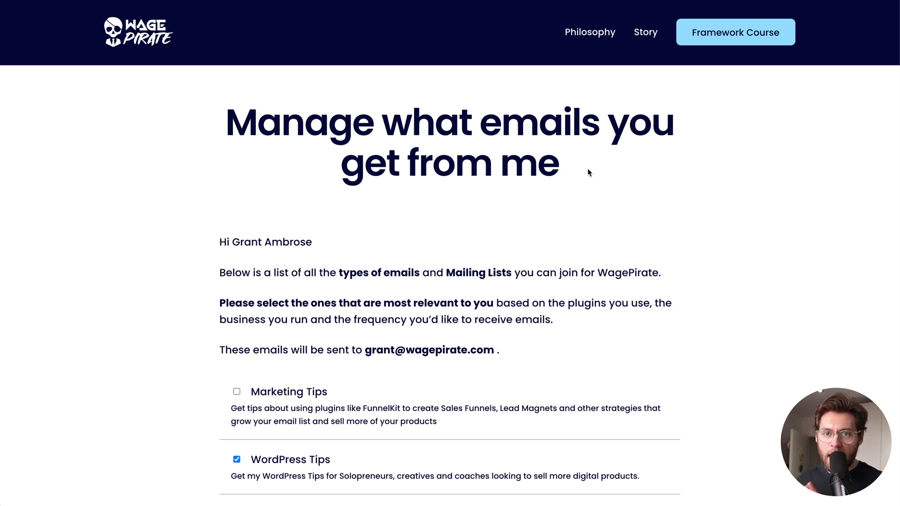
Subscribe to Marketing Tips in addition to WordPress Tips and save the email preferences
scroll(588, 170, down, 2)
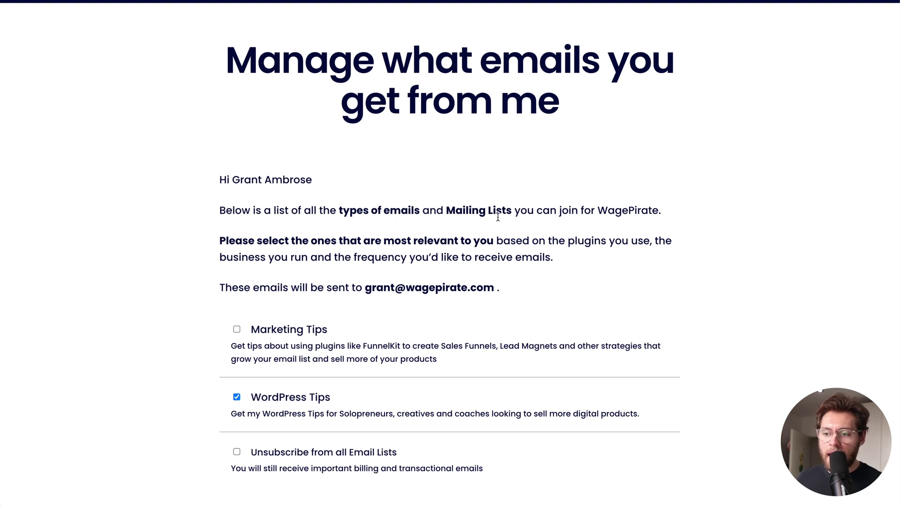
scroll(508, 221, down, 3)
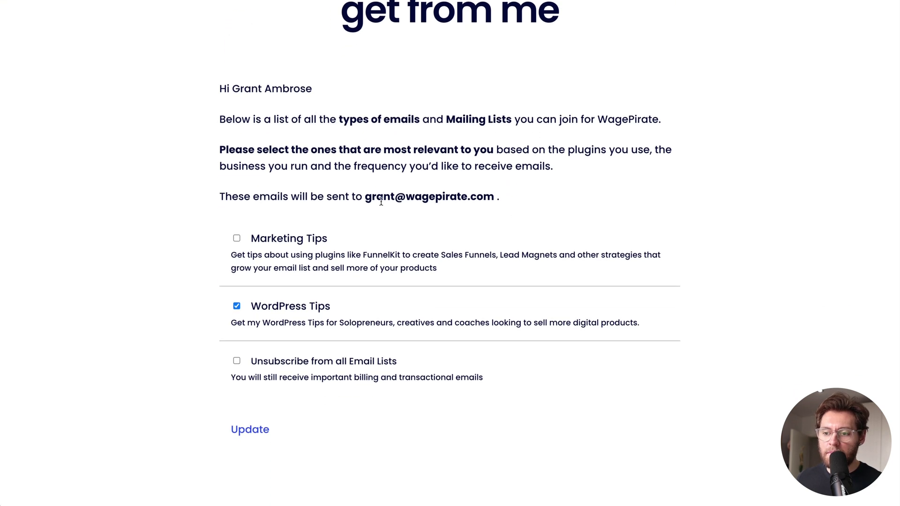
scroll(470, 204, down, 1)
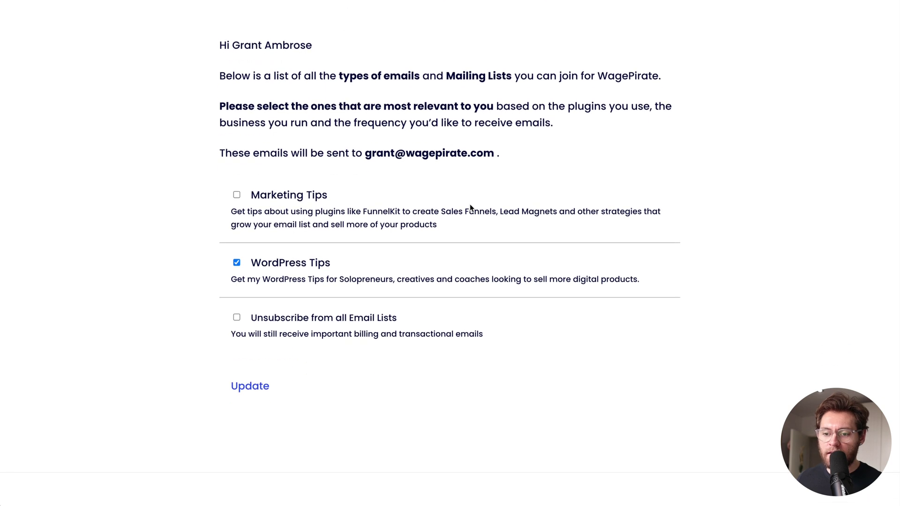
click(265, 196)
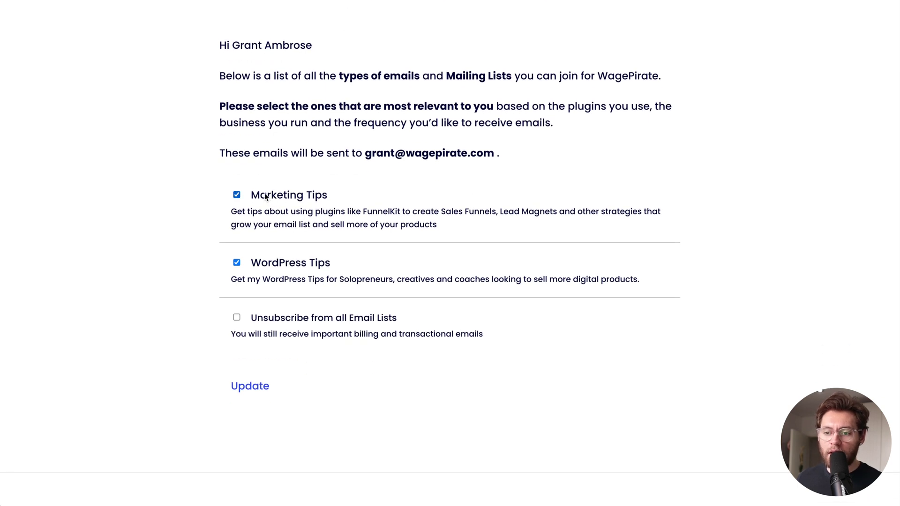
click(268, 263)
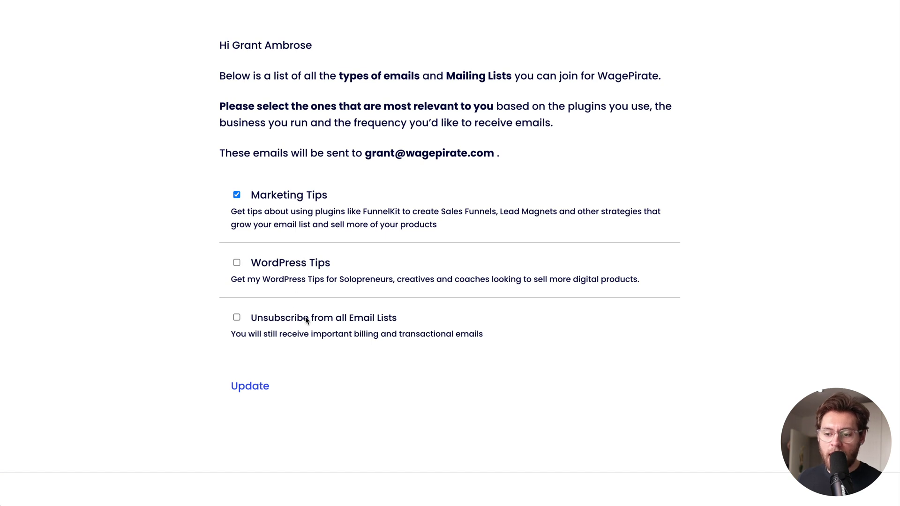
click(275, 265)
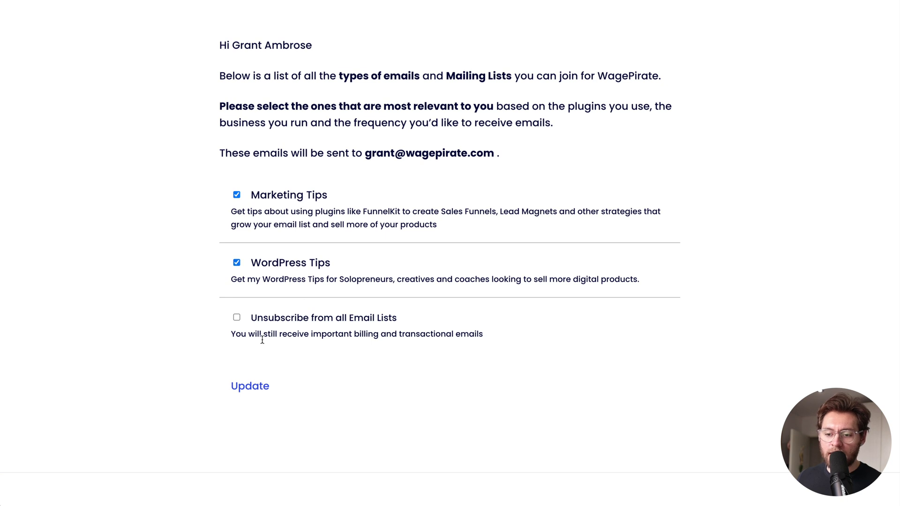
click(258, 386)
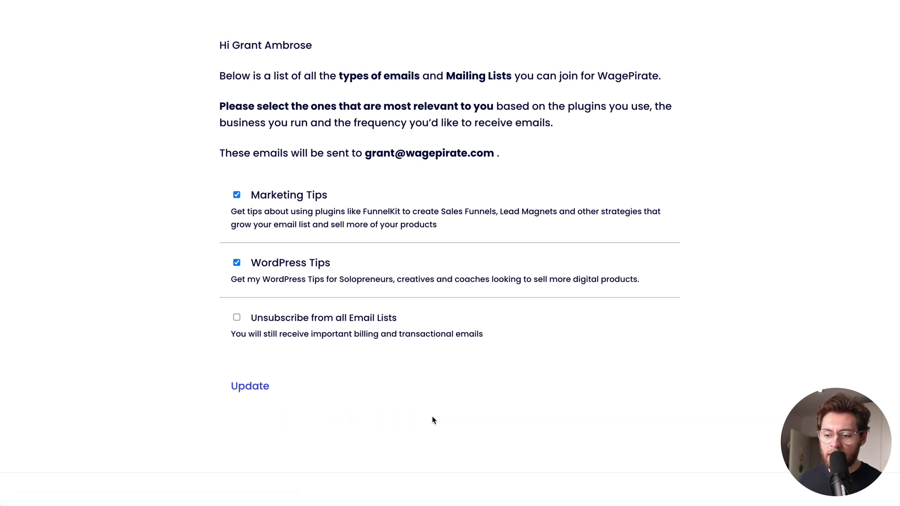
key(ctrl+w)
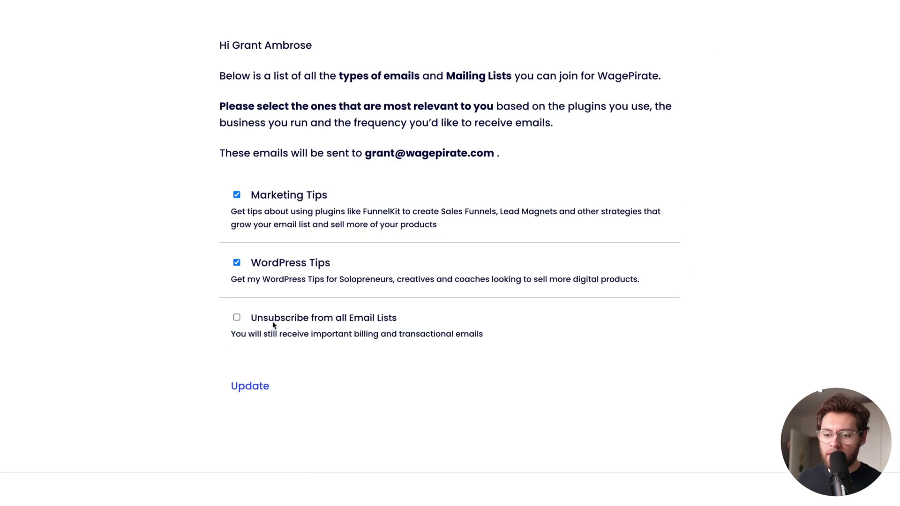
Enable Unsubscribe from all Email Lists and save the email preferences
click(257, 321)
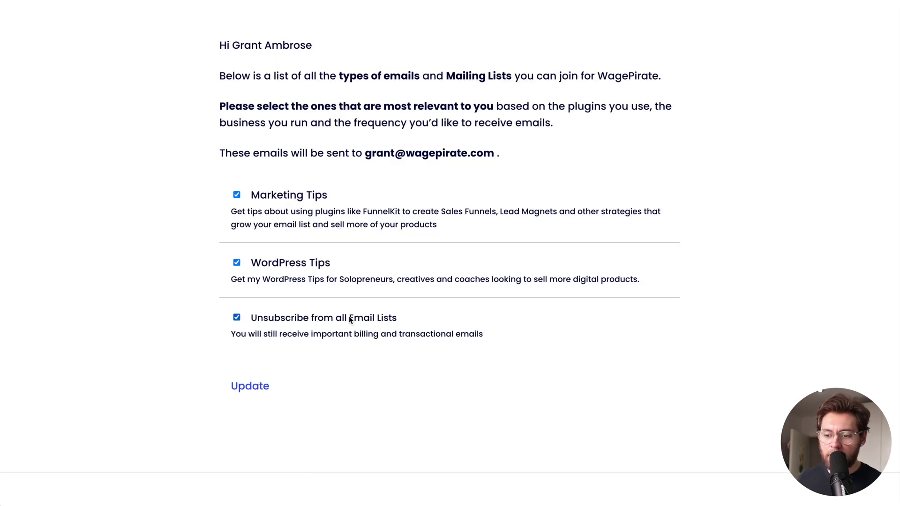
click(264, 384)
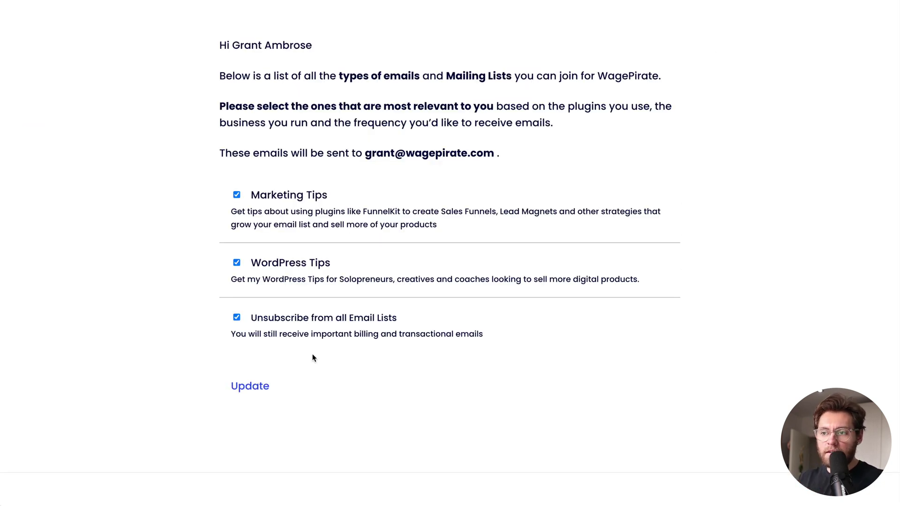
Clear Unsubscribe from all Email Lists and Marketing Tips, leaving only WordPress Tips, and save the email preferences
click(282, 318)
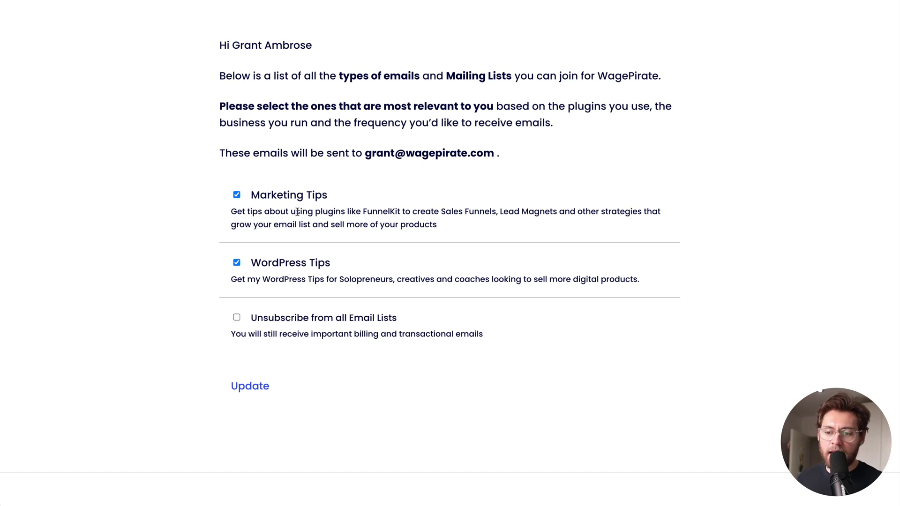
click(294, 195)
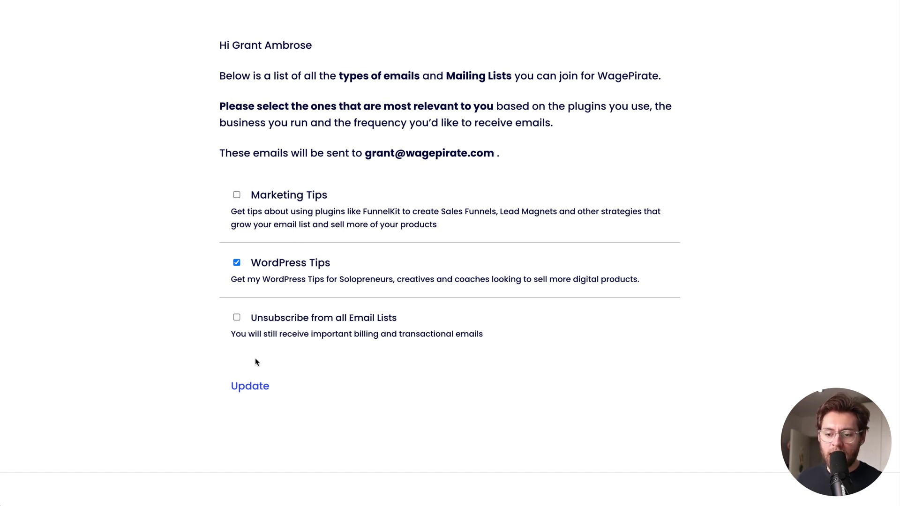
click(249, 387)
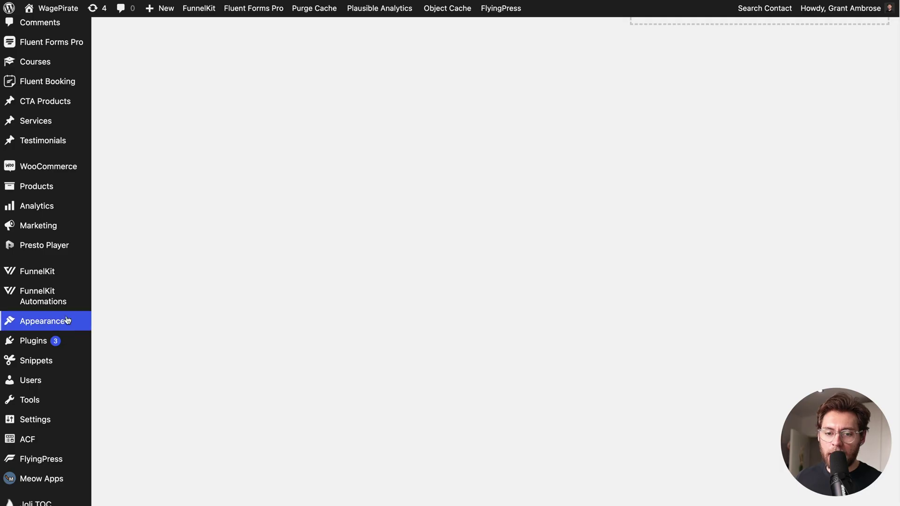
In the WordPress admin, open the Subscribe Page settings of FunnelKit Automations
mouse_move(50, 300)
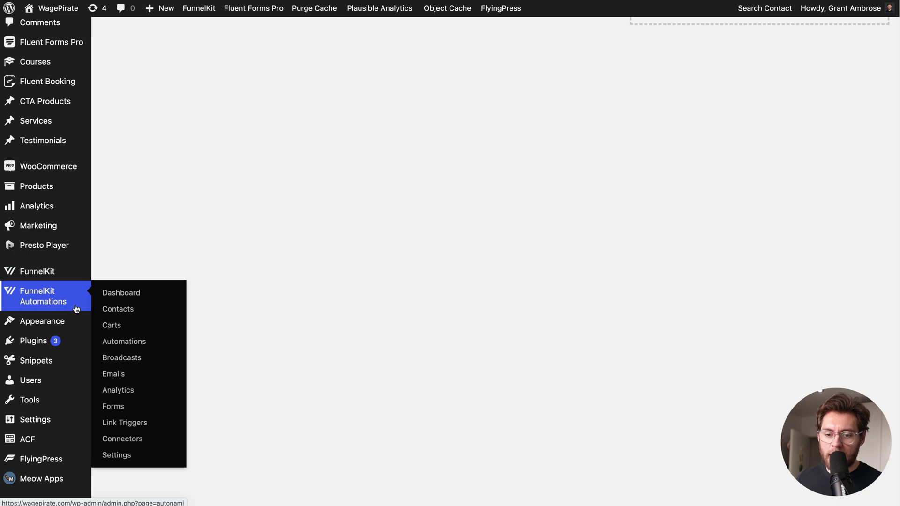
click(117, 456)
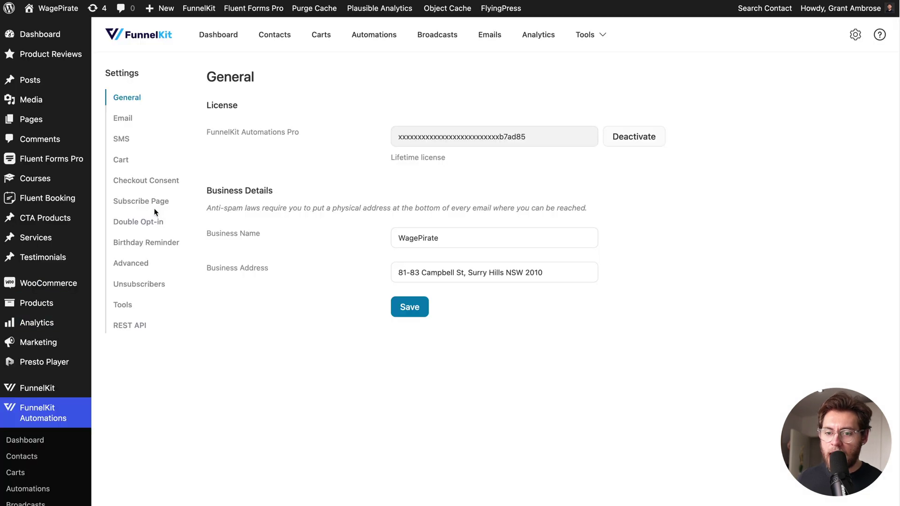
click(149, 202)
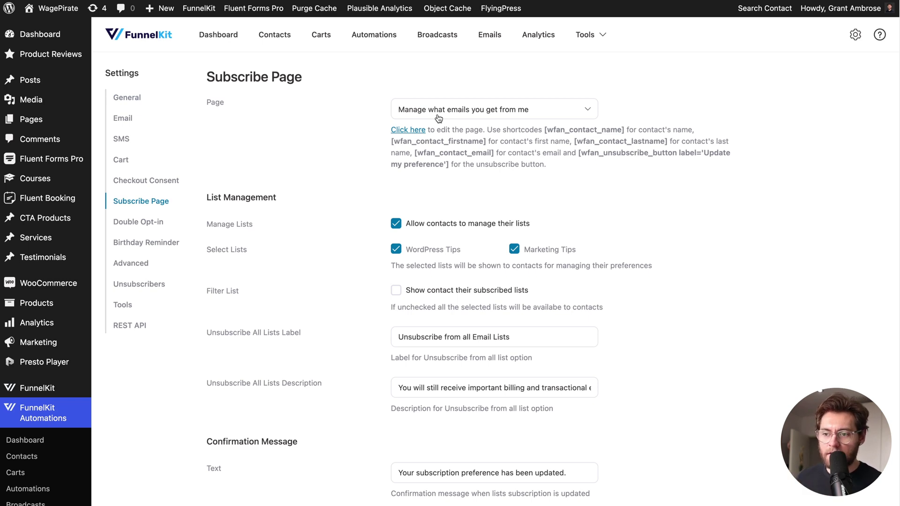
Open the assigned subscribe page in the editor and highlight the [wfan_contact_name] shortcode in its greeting
click(408, 130)
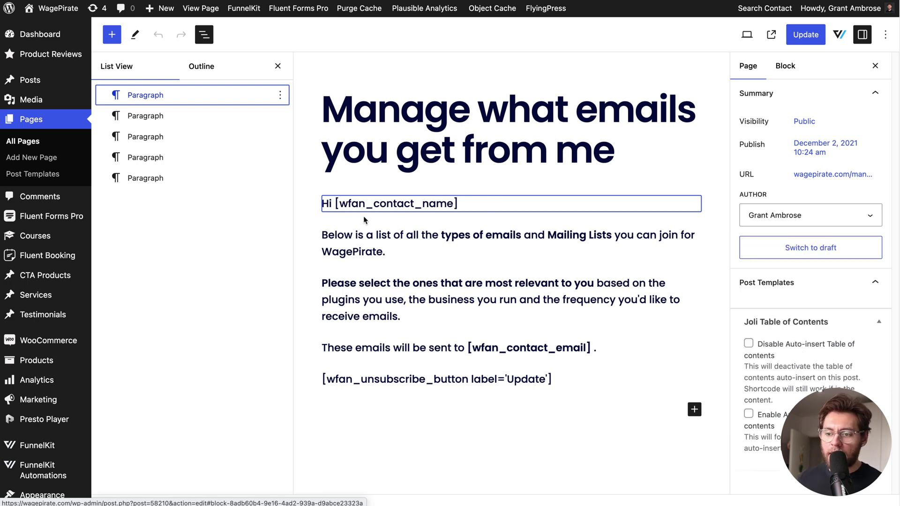
drag(336, 204, 457, 203)
click(457, 203)
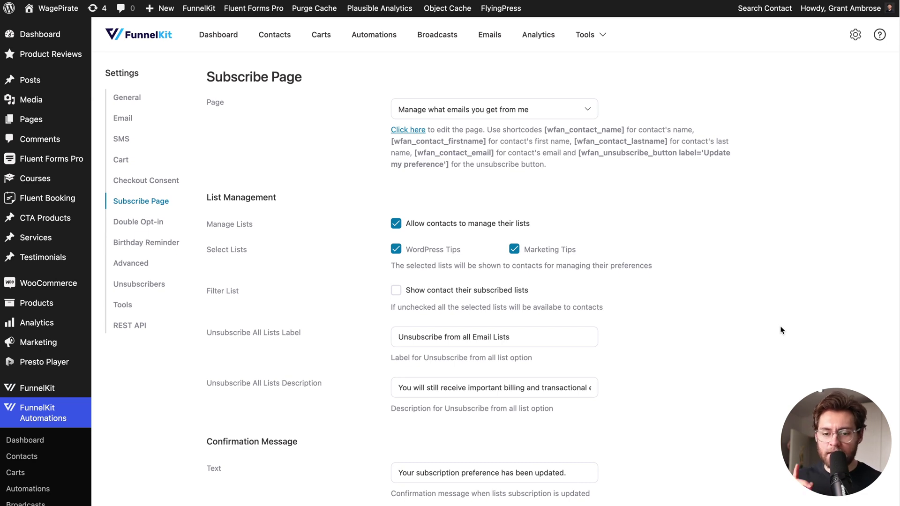
Open the contact Lists section of FunnelKit Automations
scroll(781, 328, down, 3)
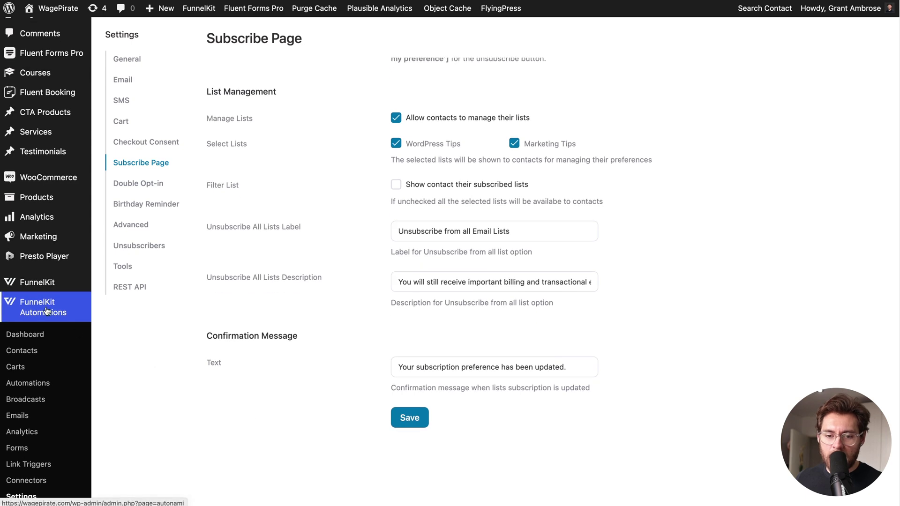
click(40, 352)
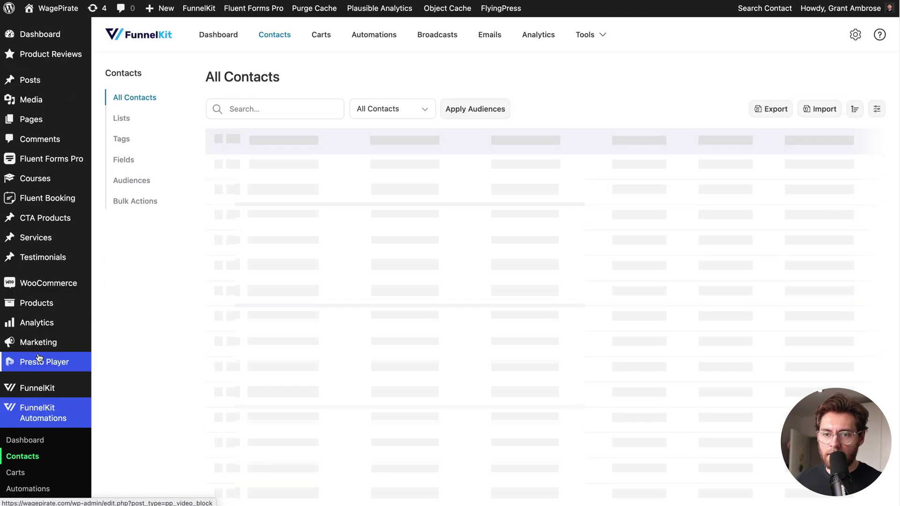
click(125, 124)
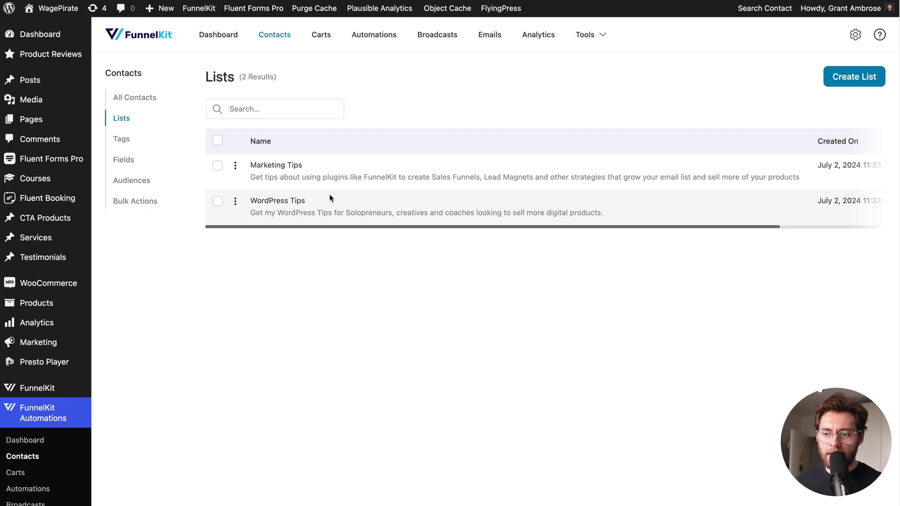
Create a contact list named YouTube Video Alerts, described as a notification for each new YouTube video on WordPress, Sales Funnels and selling digital products with WordPress
click(846, 80)
text(YouTube Video Alerts)
key(Tab)
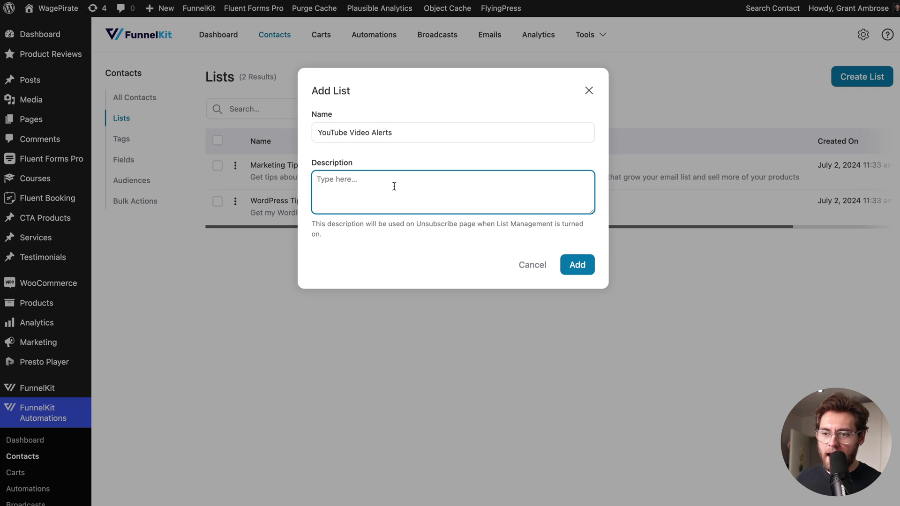
text(Receive a notification each time I post a new YouTube video related to WordPress, Sales Funnels and selling digital products with WordPress.)
click(576, 266)
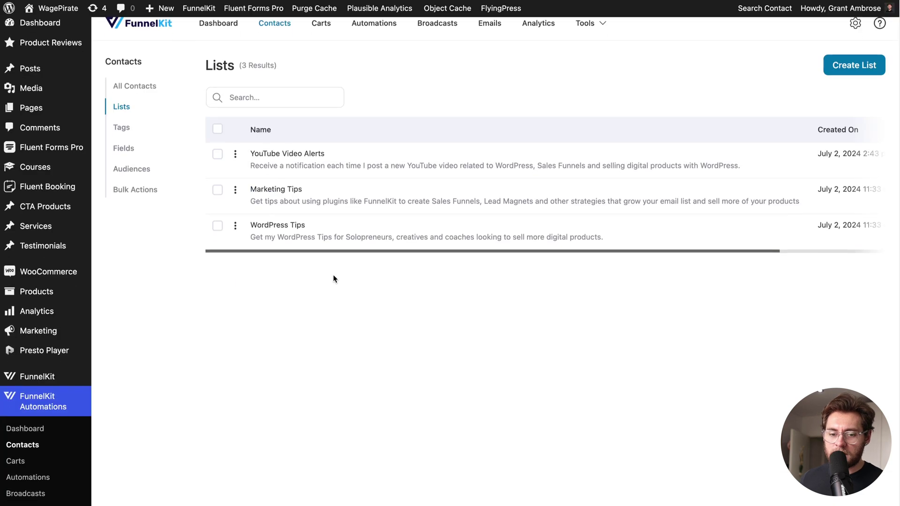
In the Subscribe Page settings, include YouTube Video Alerts among the lists contacts can manage and save the settings
scroll(334, 277, down, 3)
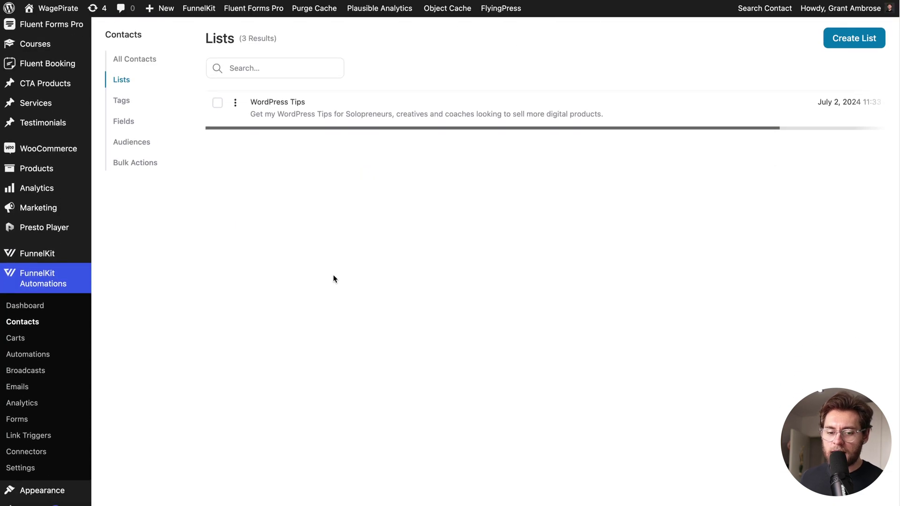
click(46, 461)
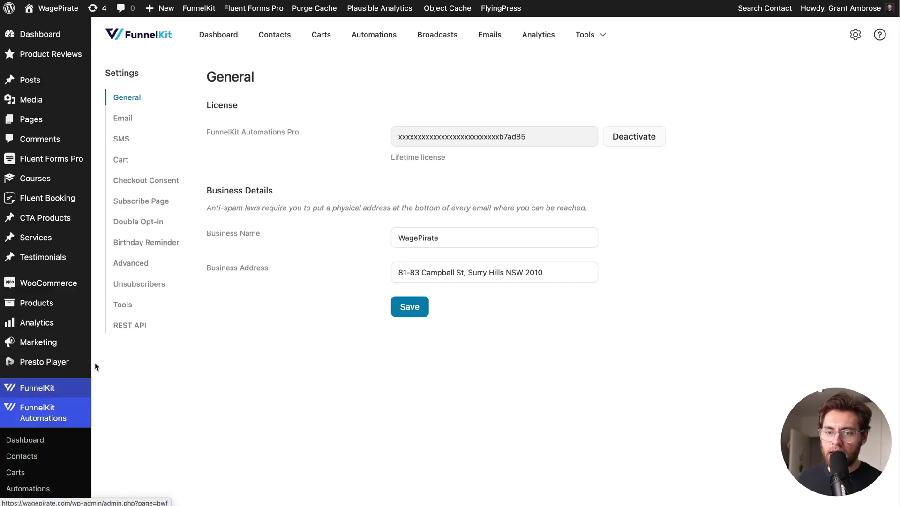
click(154, 205)
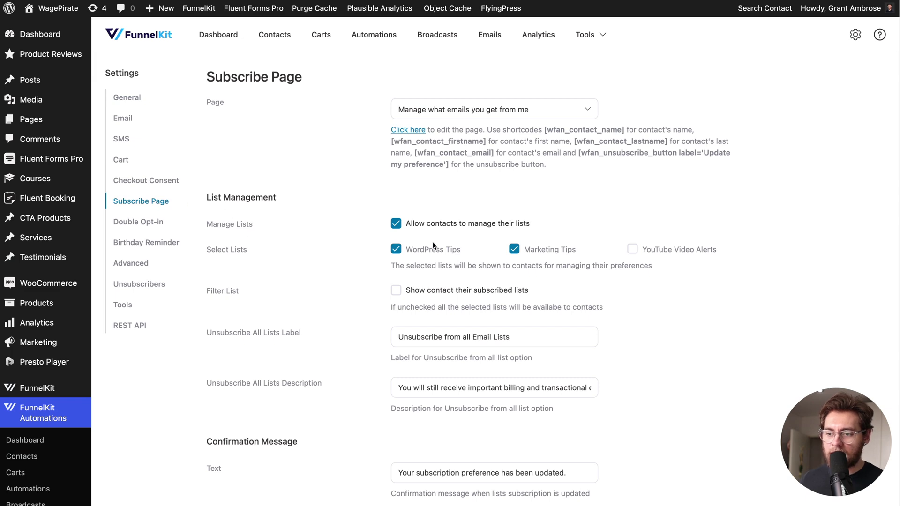
click(632, 250)
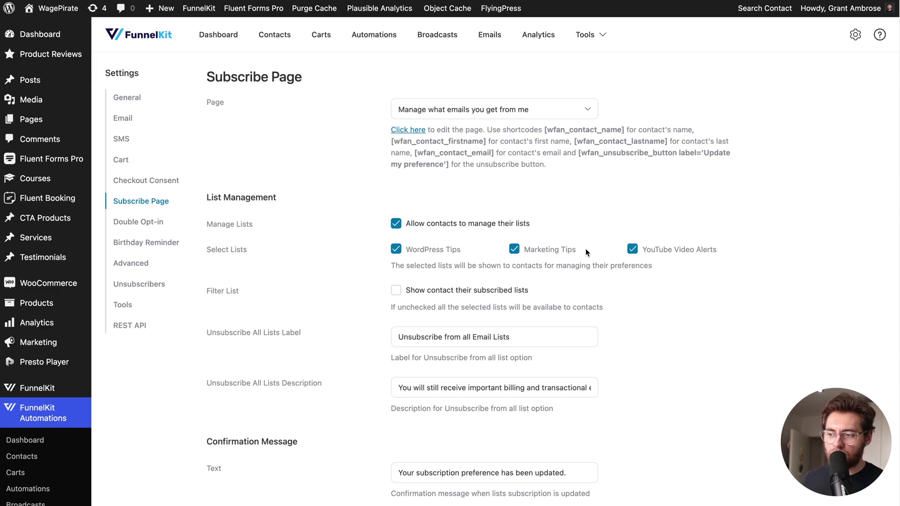
scroll(586, 248, down, 7)
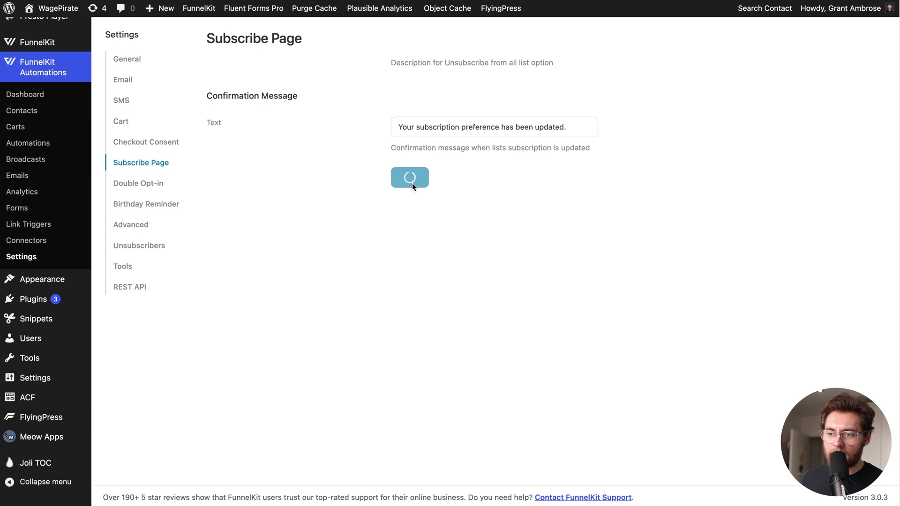
Reload the contact's email preferences page and try toggling the YouTube Video Alerts option
key(ctrl+Tab)
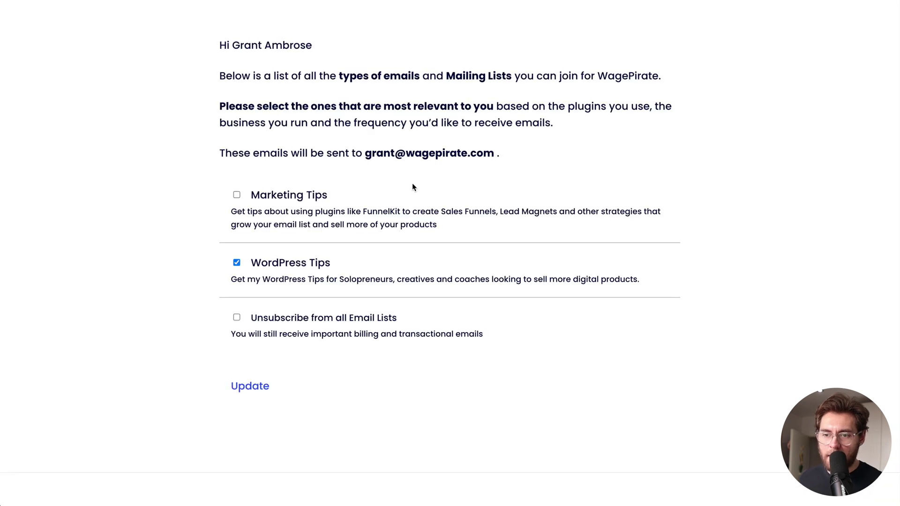
key(ctrl+r)
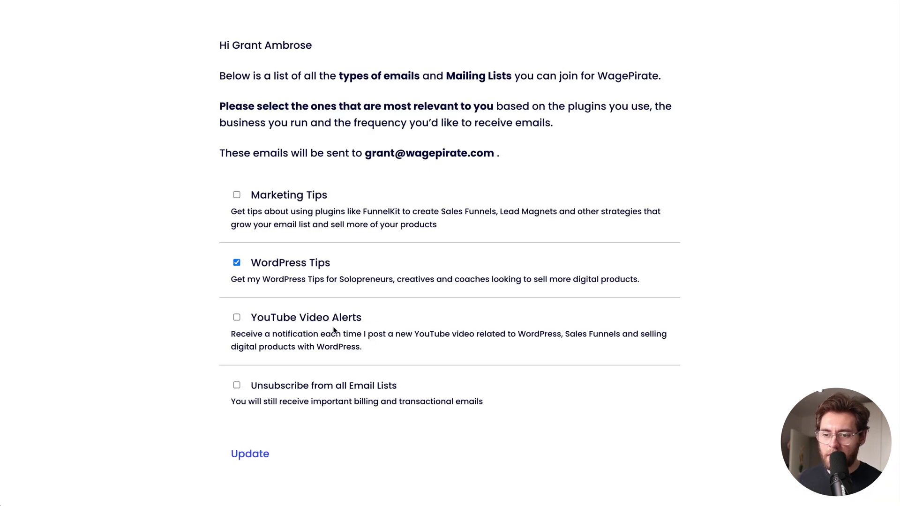
click(270, 319)
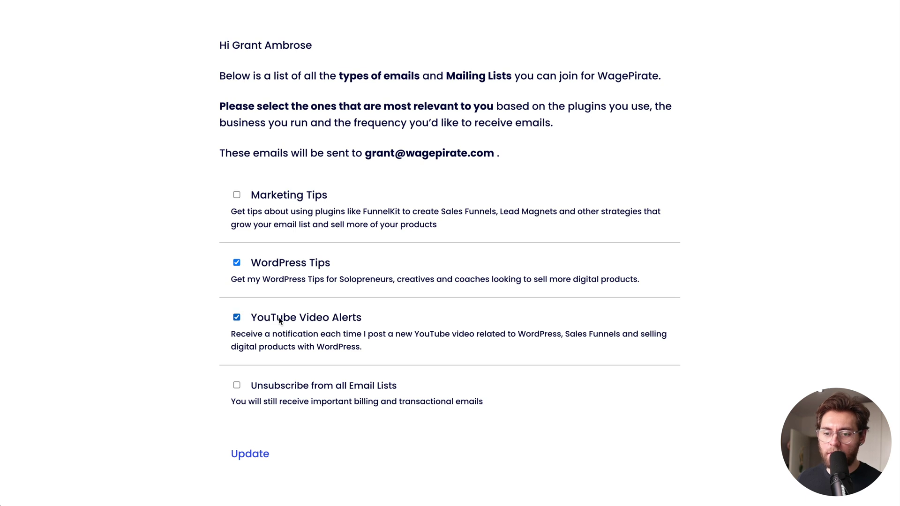
click(279, 318)
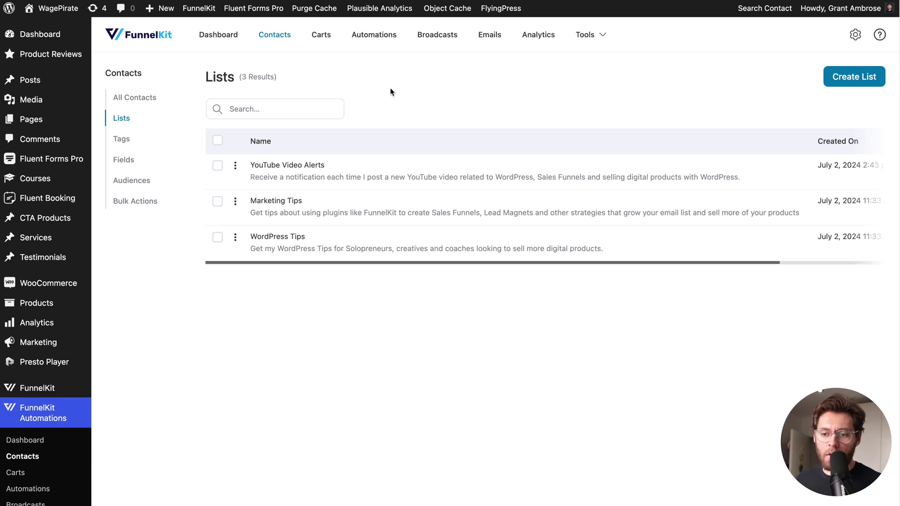
Create a contacts bulk action named Add all to YouTube Video Alerts
click(144, 202)
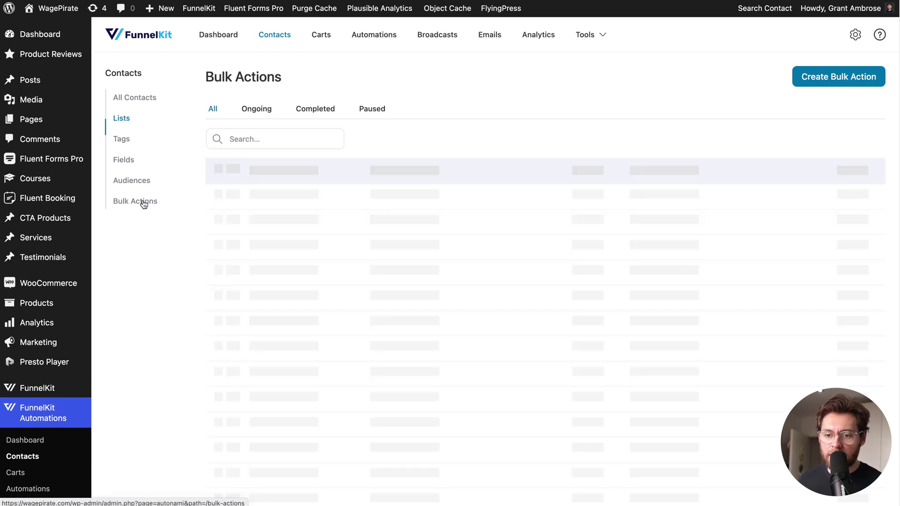
click(814, 81)
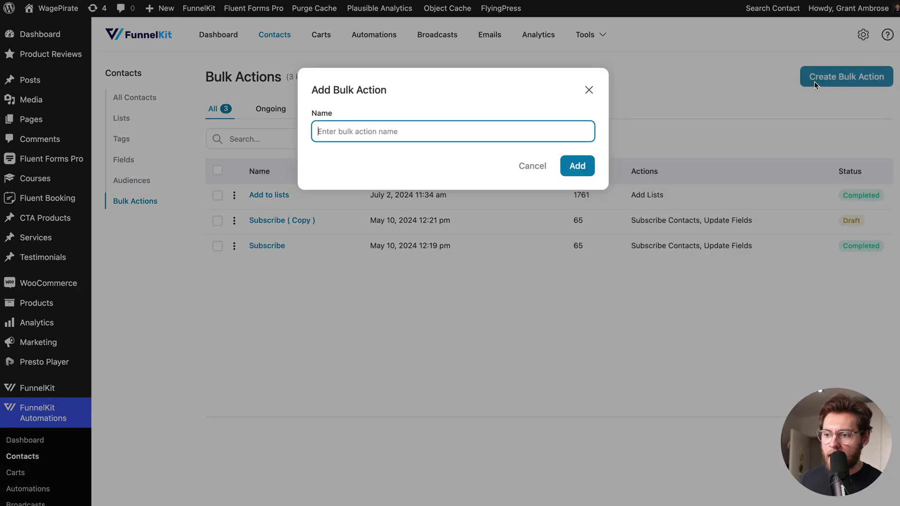
text(Add all to YouTube Video Alerts)
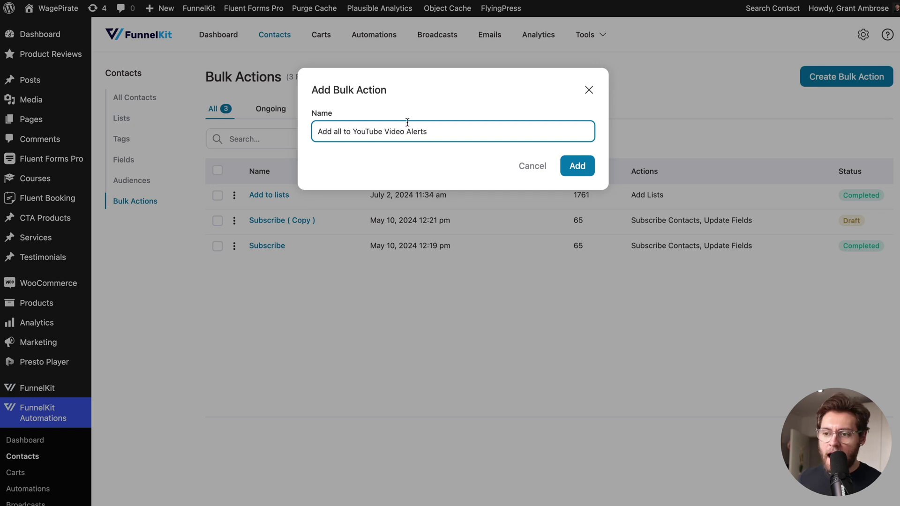
click(579, 166)
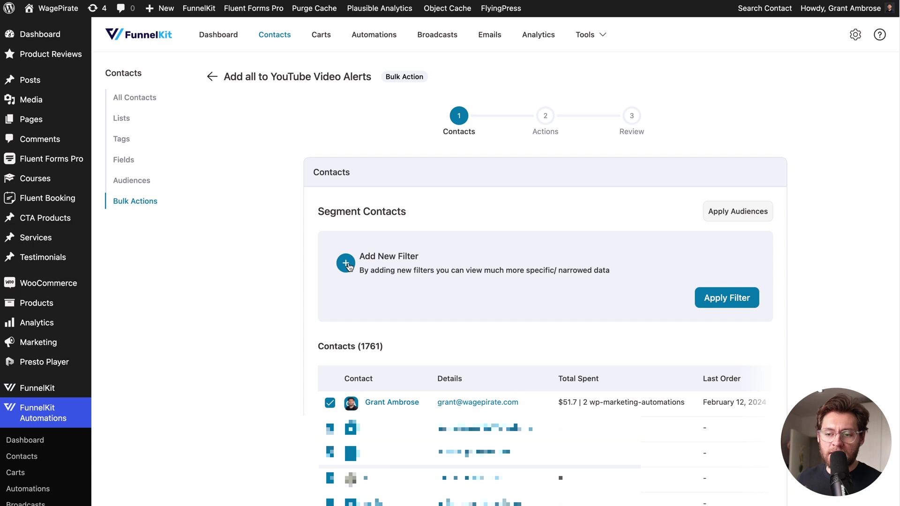
Keep all contacts selected for the bulk action without adding a filter, and continue to its Actions stage
click(347, 264)
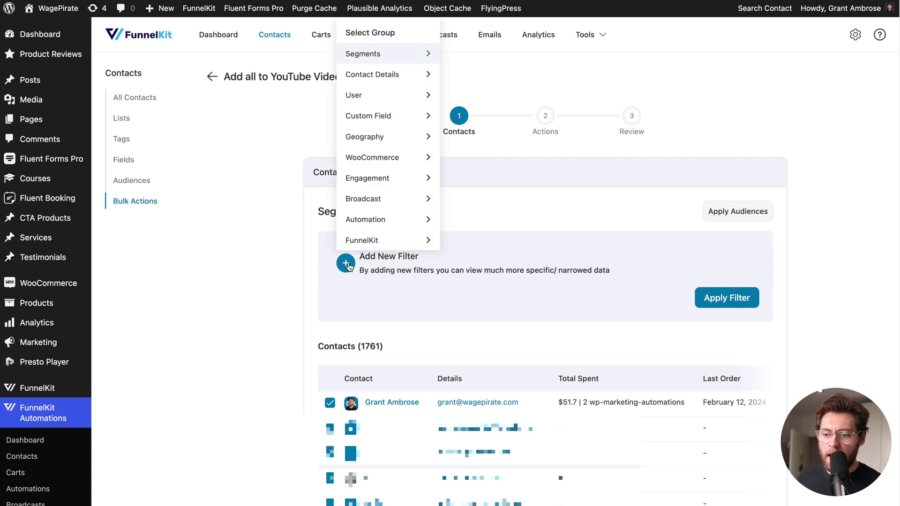
click(543, 224)
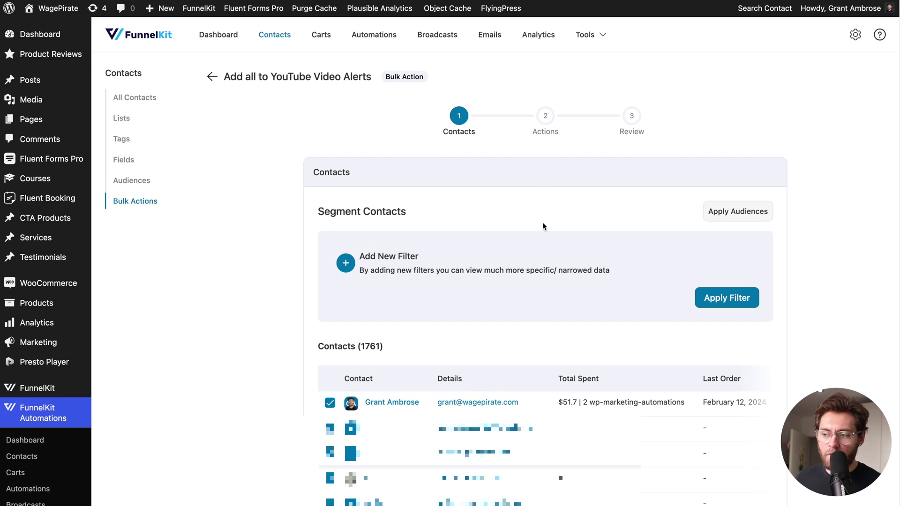
scroll(542, 222, down, 6)
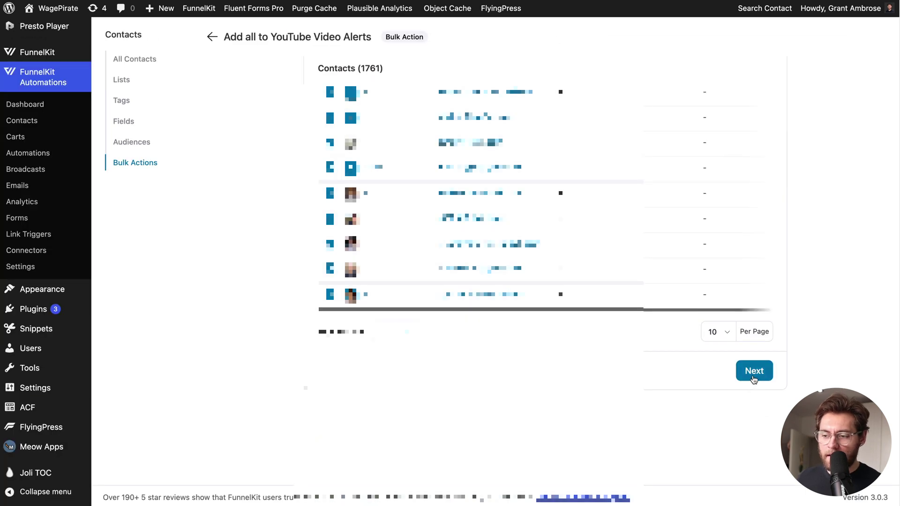
click(753, 375)
Give the bulk action an Add Lists action for the YouTube Video Alerts list and save it
click(358, 244)
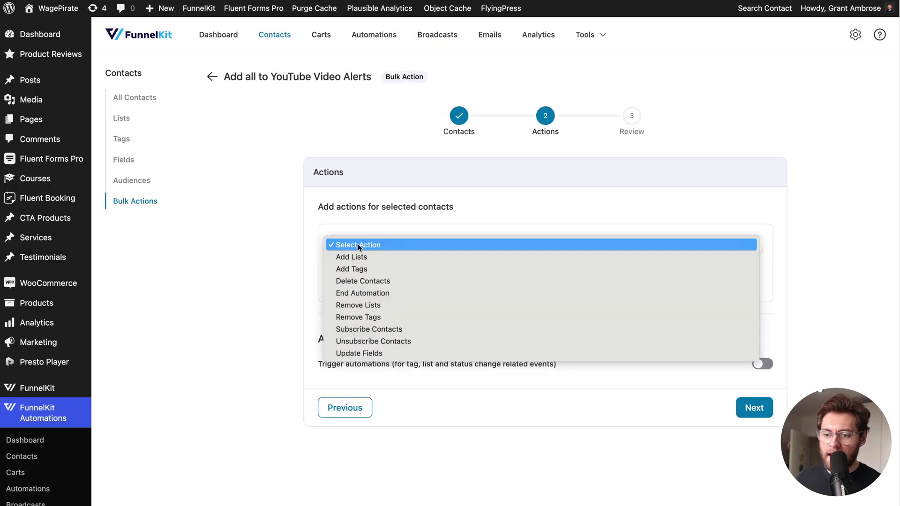
click(362, 257)
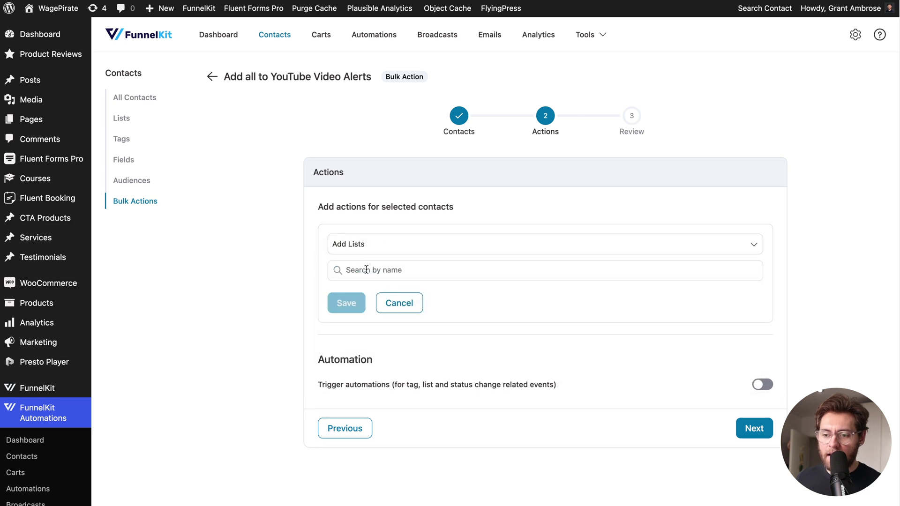
click(366, 270)
text(yout)
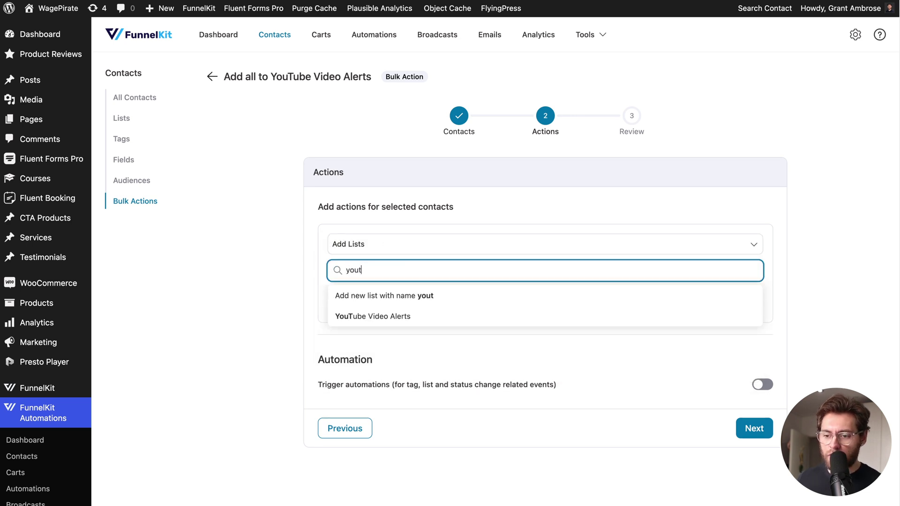
click(401, 316)
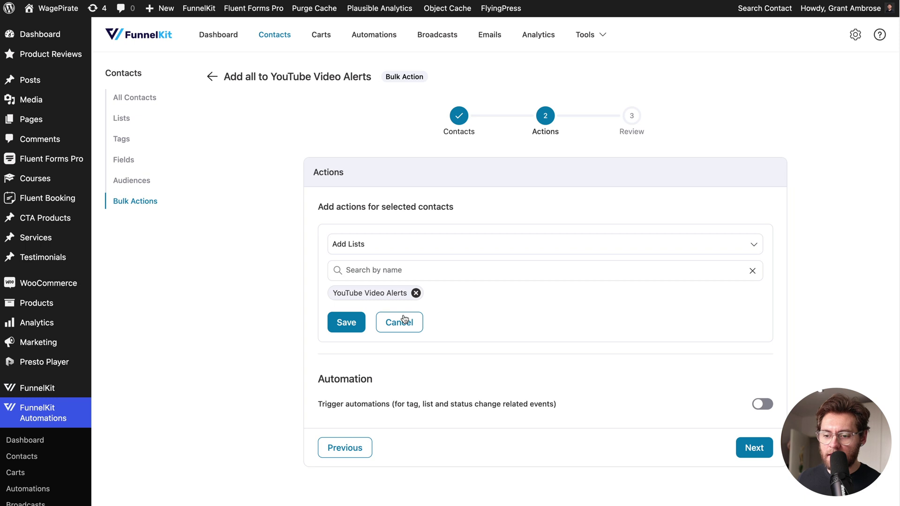
click(350, 325)
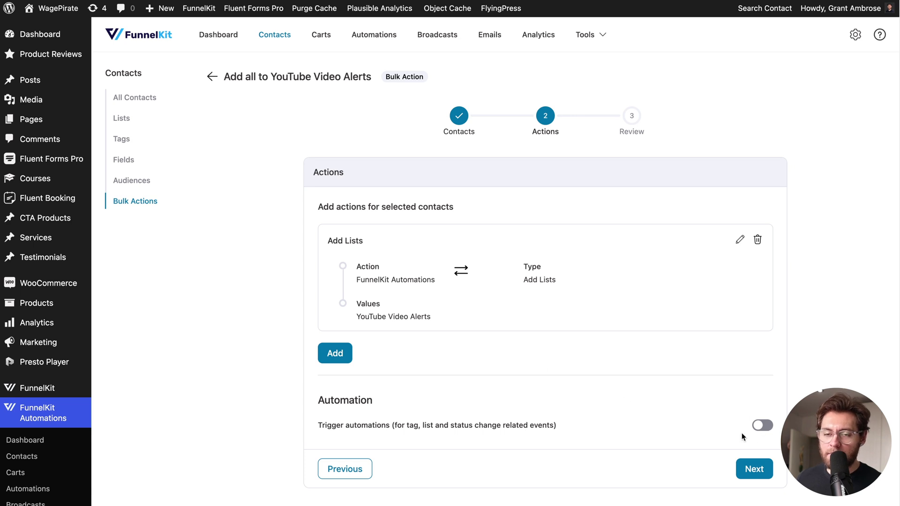
Review and start the bulk action with automation triggering left disabled, and return to the bulk action list
click(752, 469)
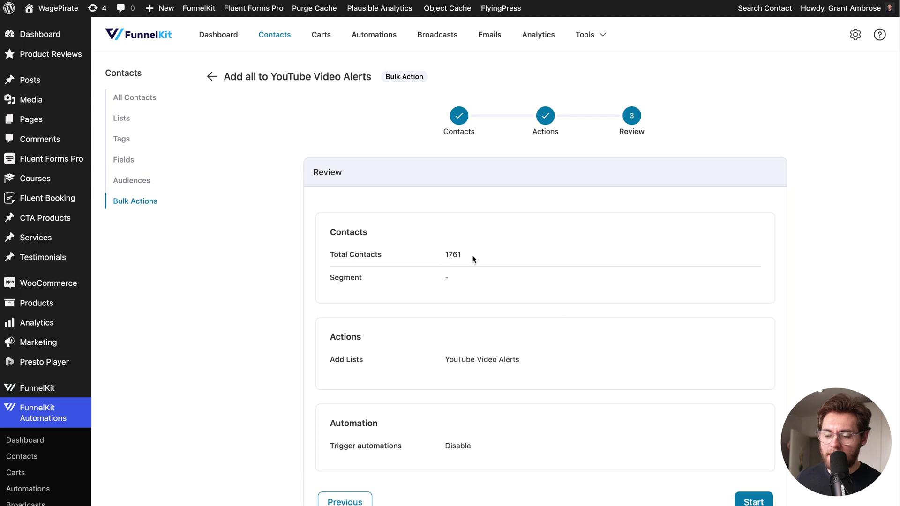
scroll(630, 323, down, 3)
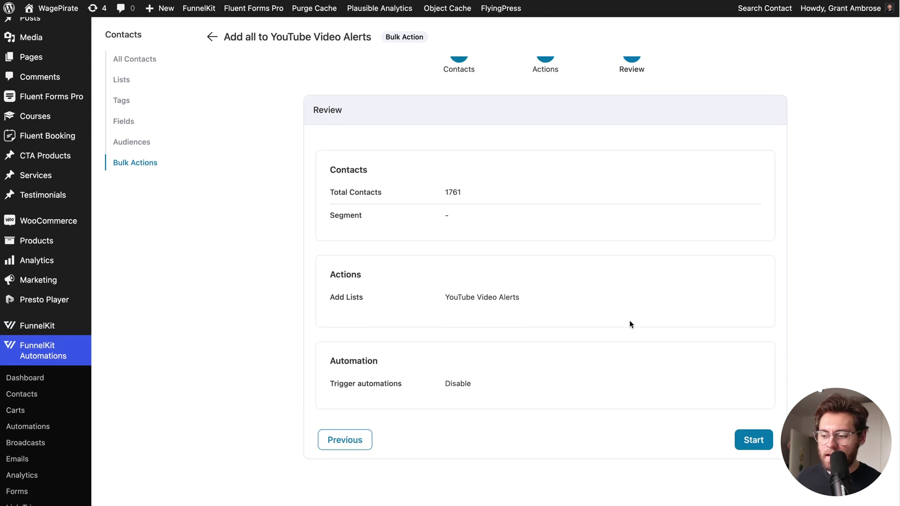
click(748, 441)
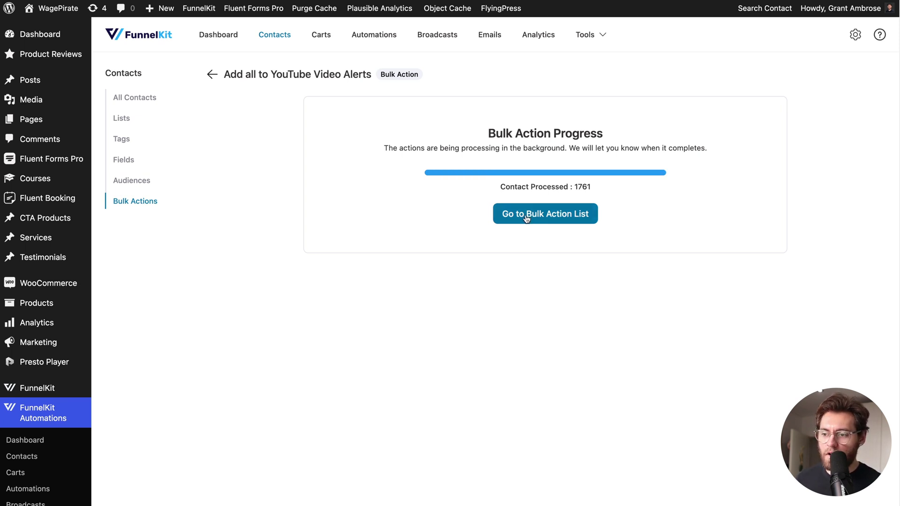
click(527, 217)
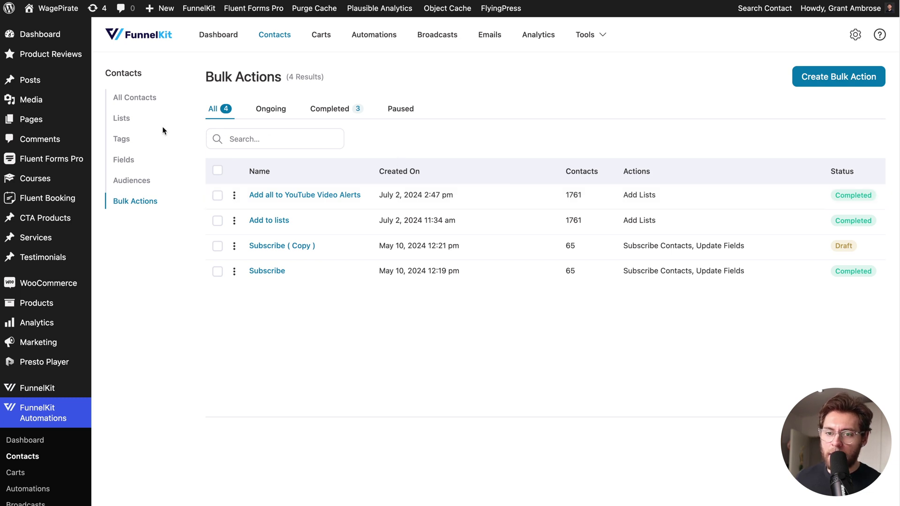
Open the contact lists and view the table's remaining columns for YouTube Video Alerts
click(122, 118)
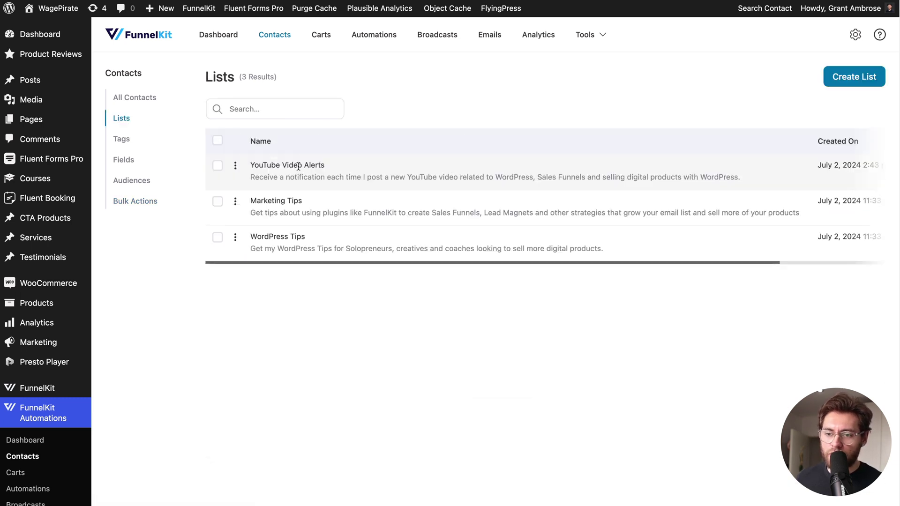
scroll(435, 166, right, 5)
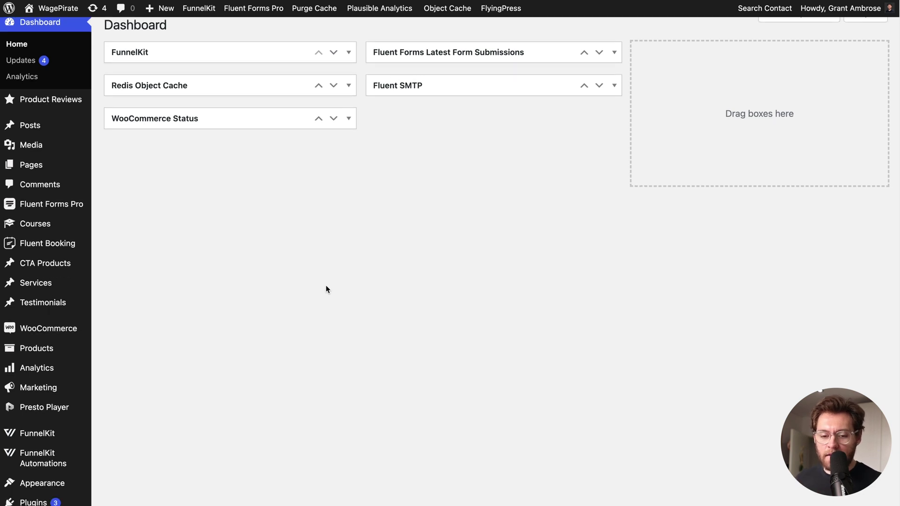
Open the Subscribes > Add to Lists automation from the FunnelKit Automations list
scroll(325, 285, down, 3)
mouse_move(57, 321)
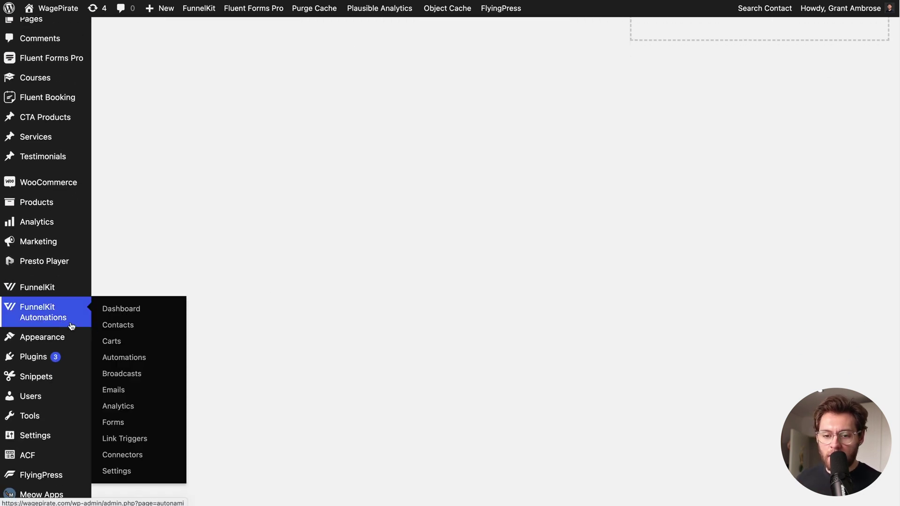
click(134, 360)
click(301, 199)
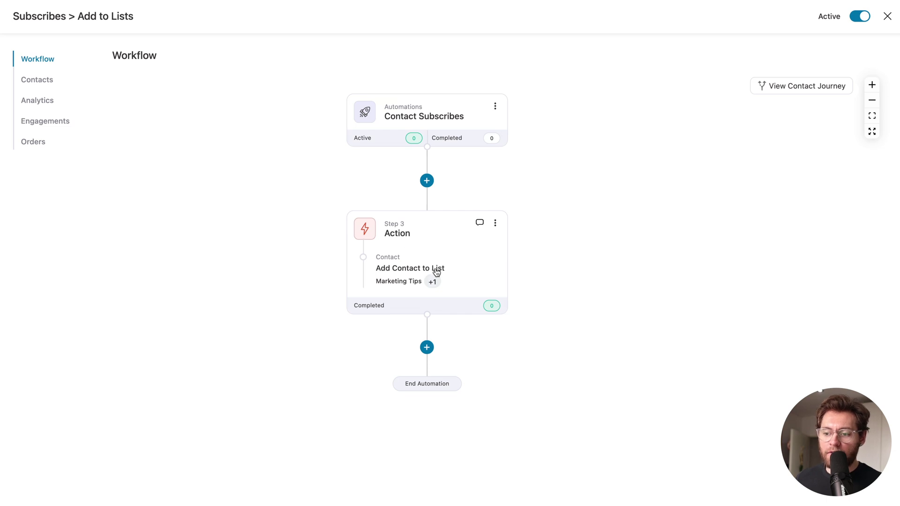
Add the YouTube Video Alerts list to the automation's Add Contact to List action, alongside Marketing Tips and WordPress Tips
click(466, 267)
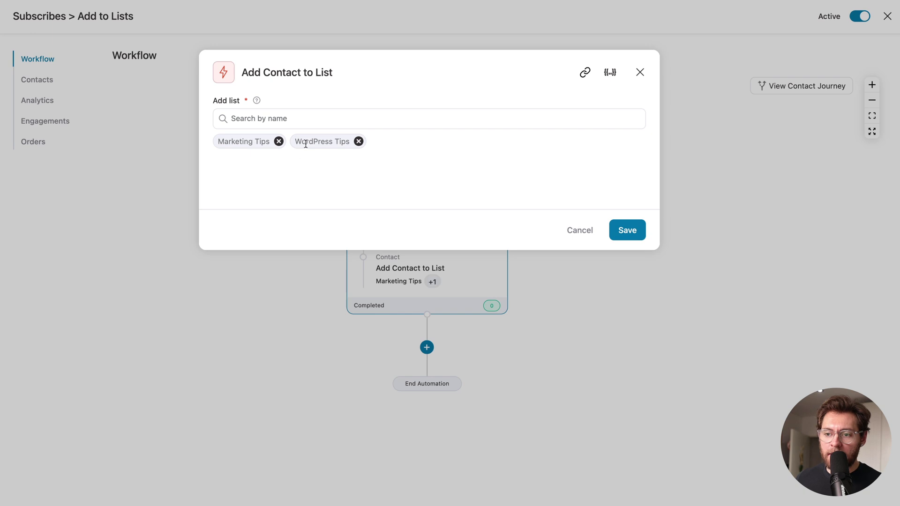
click(318, 120)
text(yout)
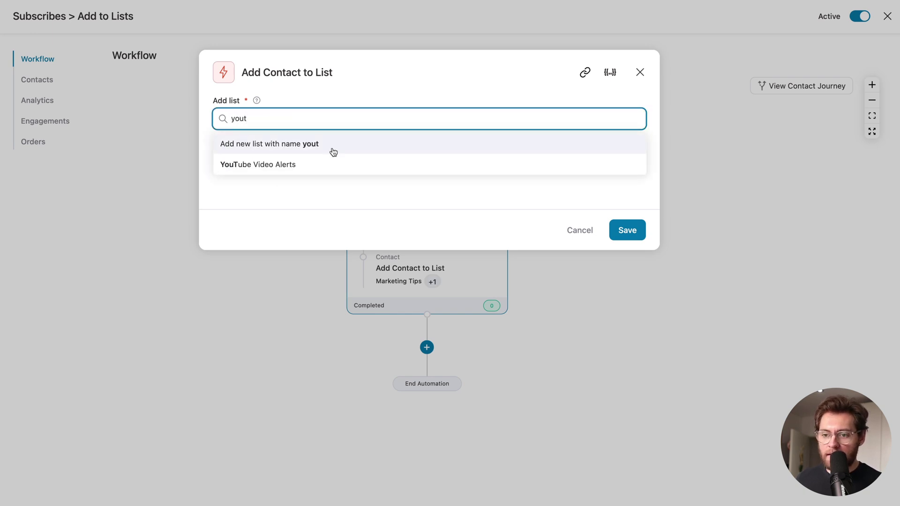
click(336, 166)
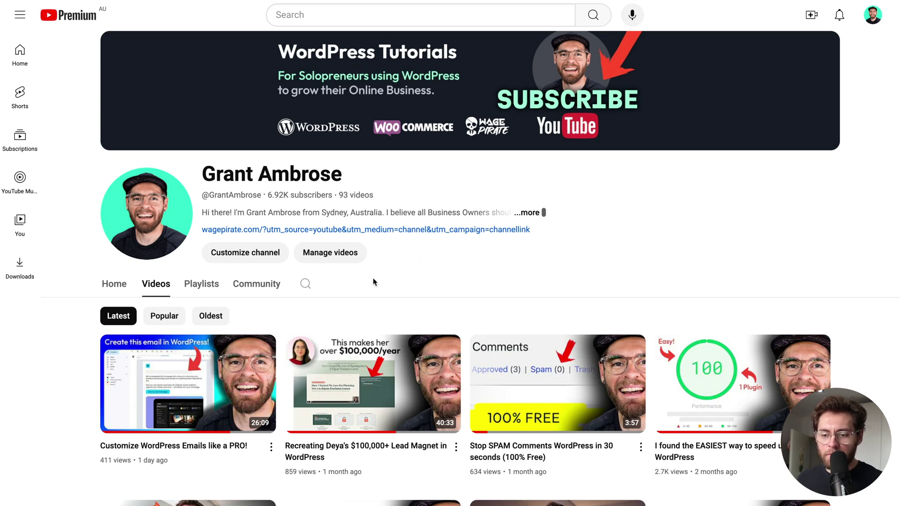
Switch to the YouTube channel's videos and open the newest one, "Customize WordPress Emails like a PRO!"
mouse_move(197, 377)
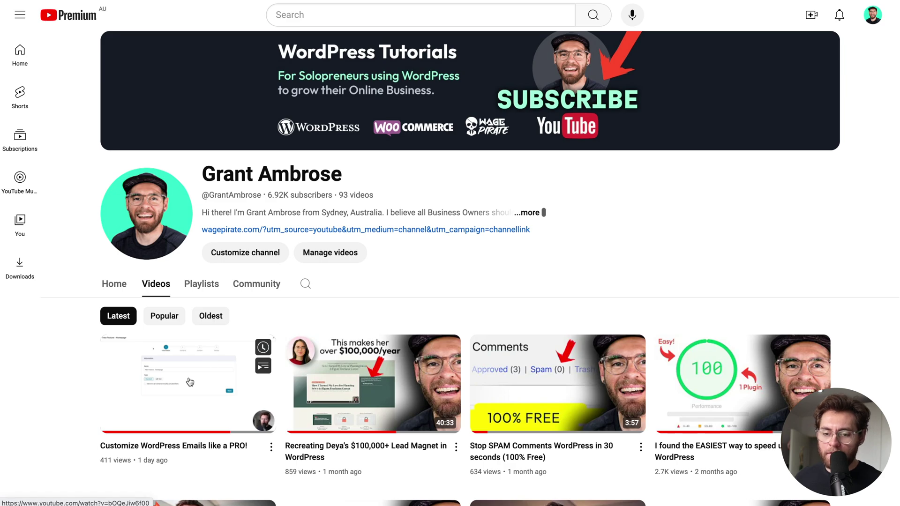
click(208, 371)
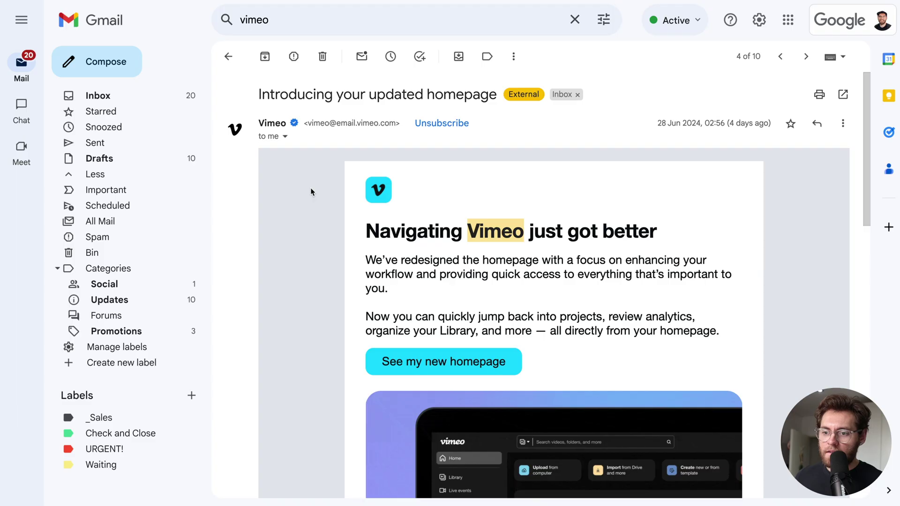
Switch to Gmail and examine the heading, intro text, button and image of Vimeo's "Introducing your updated homepage" email
scroll(311, 192, down, 2)
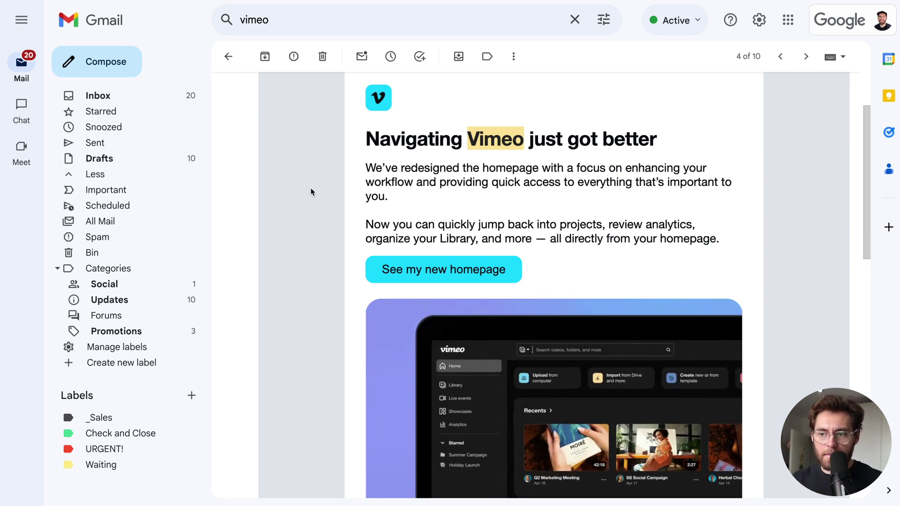
drag(368, 140, 626, 141)
click(459, 156)
drag(453, 164, 541, 242)
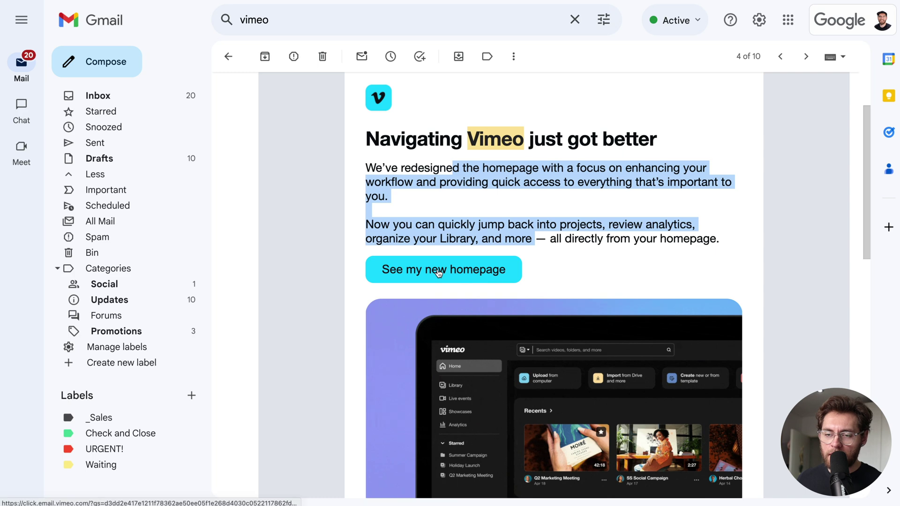
scroll(565, 271, down, 2)
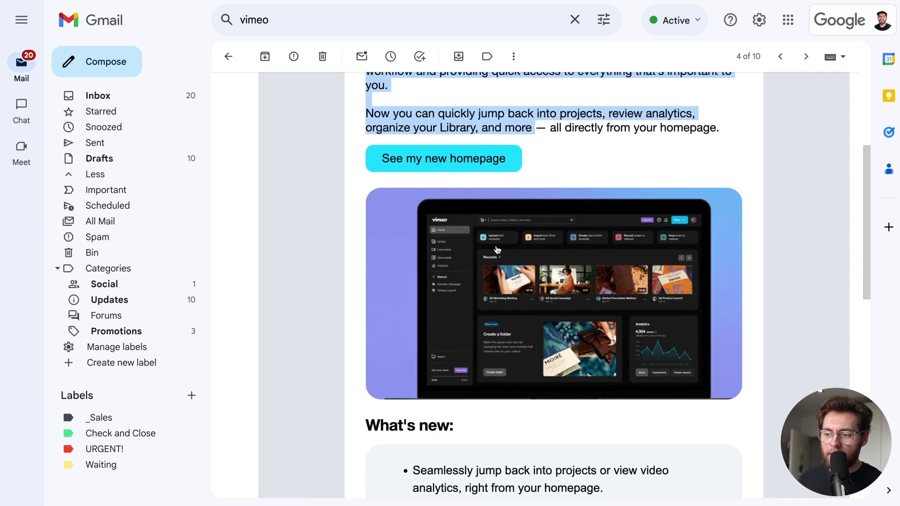
scroll(563, 281, down, 4)
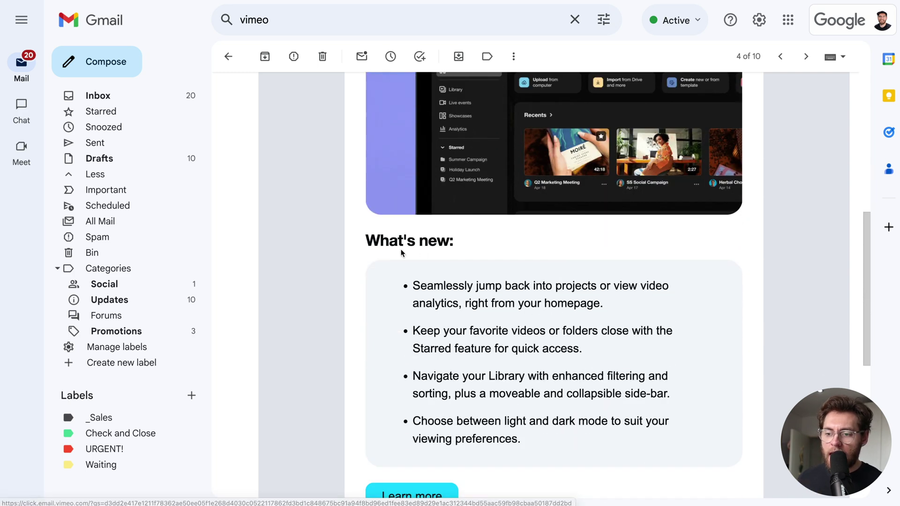
Examine the Vimeo email's What's new heading, feature list, Learn more button and closing text
drag(370, 240, 480, 249)
click(476, 243)
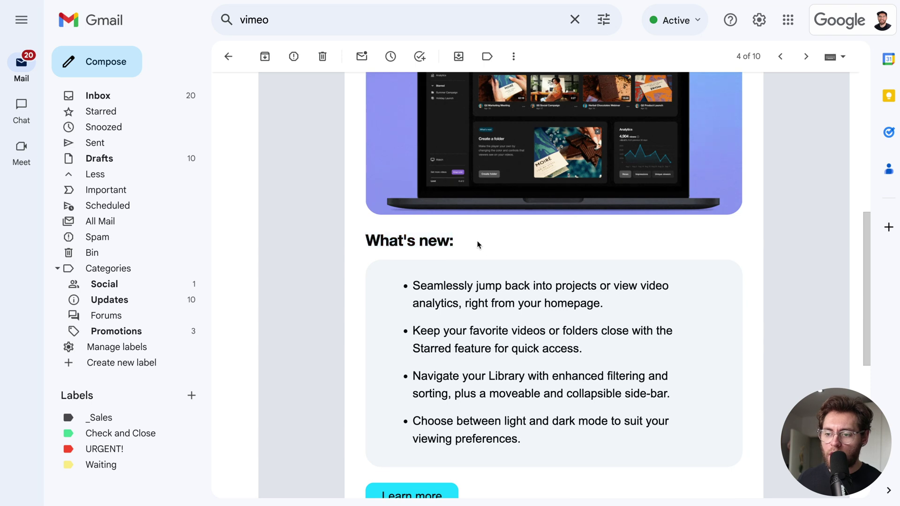
scroll(436, 235, down, 1)
drag(413, 224, 531, 380)
click(531, 380)
scroll(532, 380, down, 3)
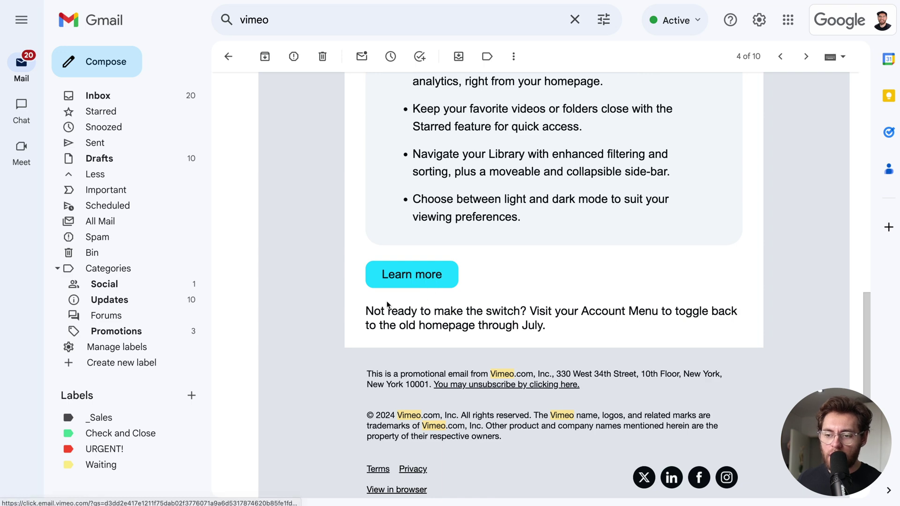
drag(371, 308, 543, 329)
click(544, 326)
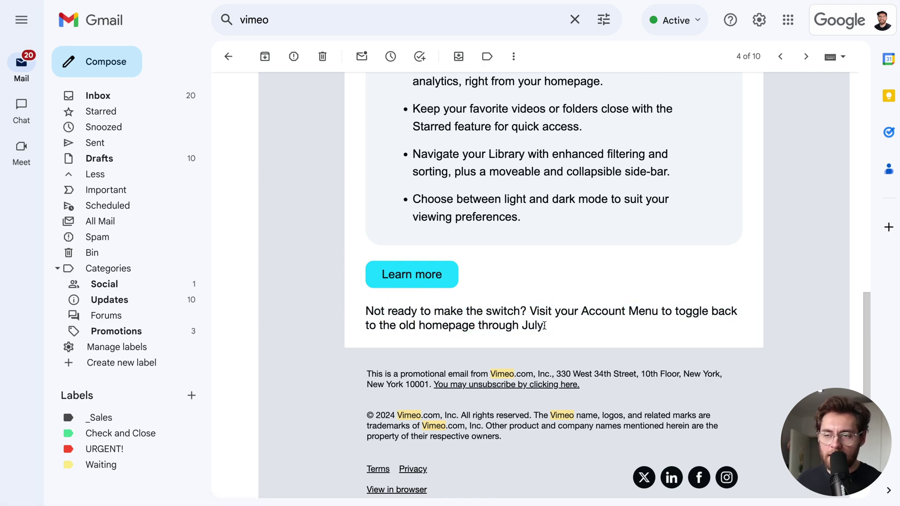
scroll(544, 326, up, 15)
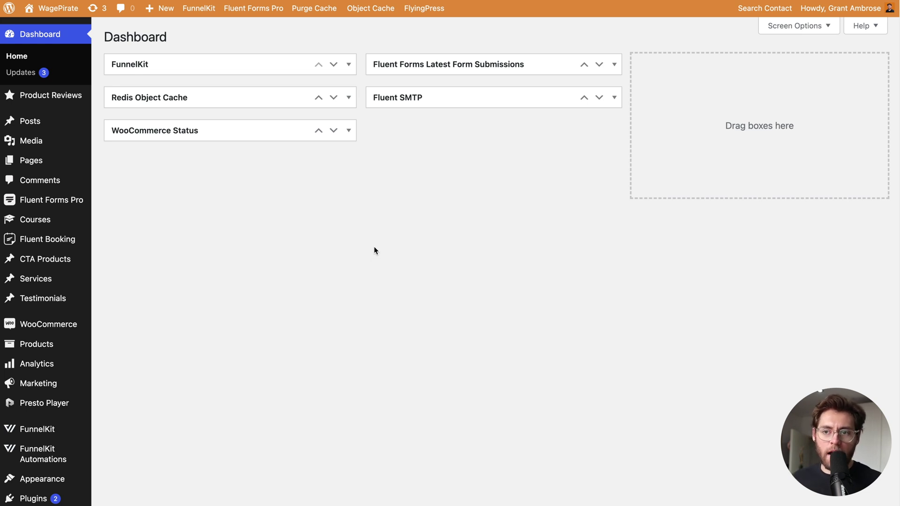
On the tutorials WordPress site, open the Announcement Simple email template in the visual builder and examine its whole layout
scroll(374, 251, down, 5)
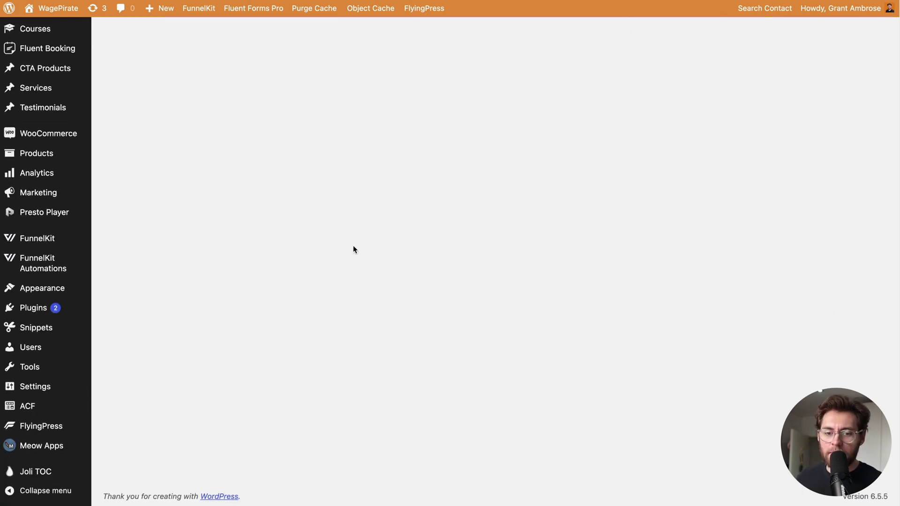
mouse_move(62, 268)
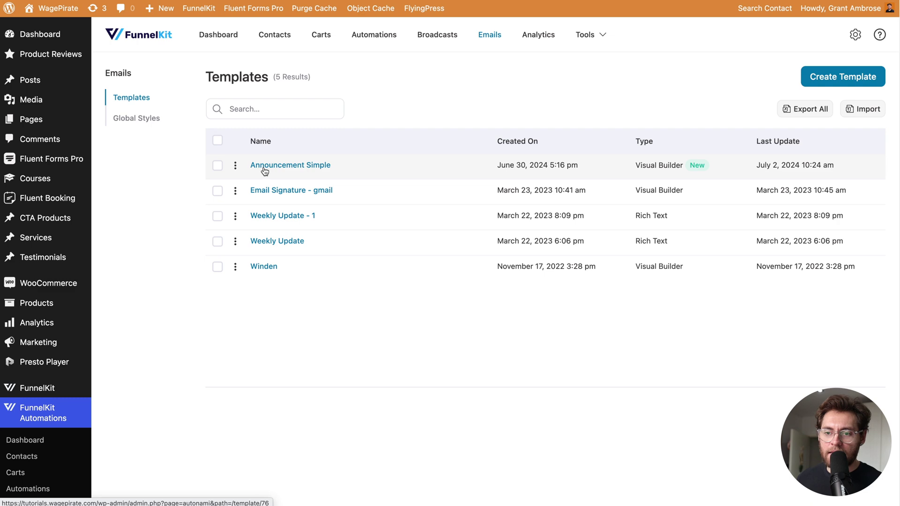
click(308, 165)
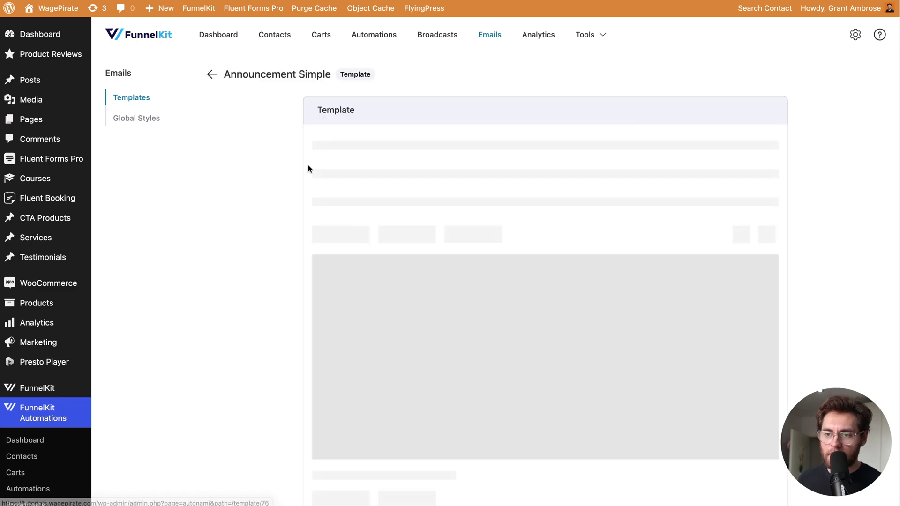
click(549, 361)
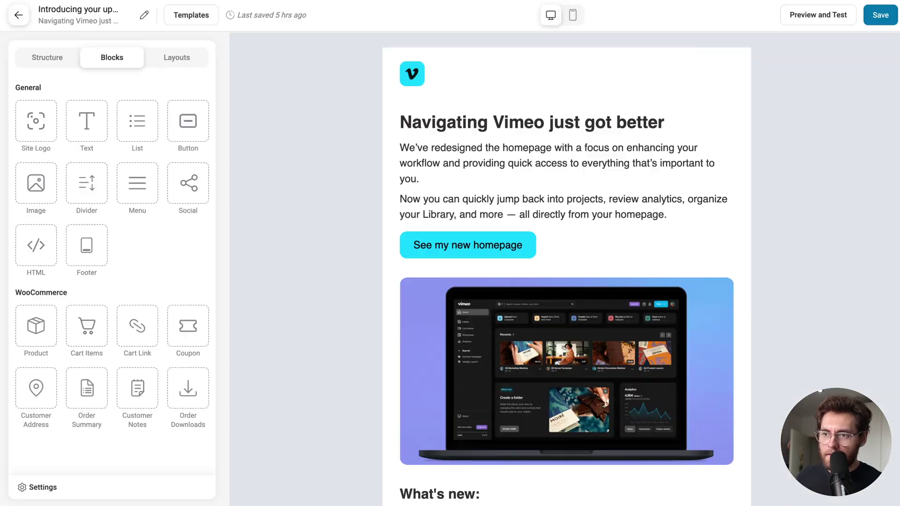
scroll(549, 362, down, 6)
scroll(567, 268, down, 3)
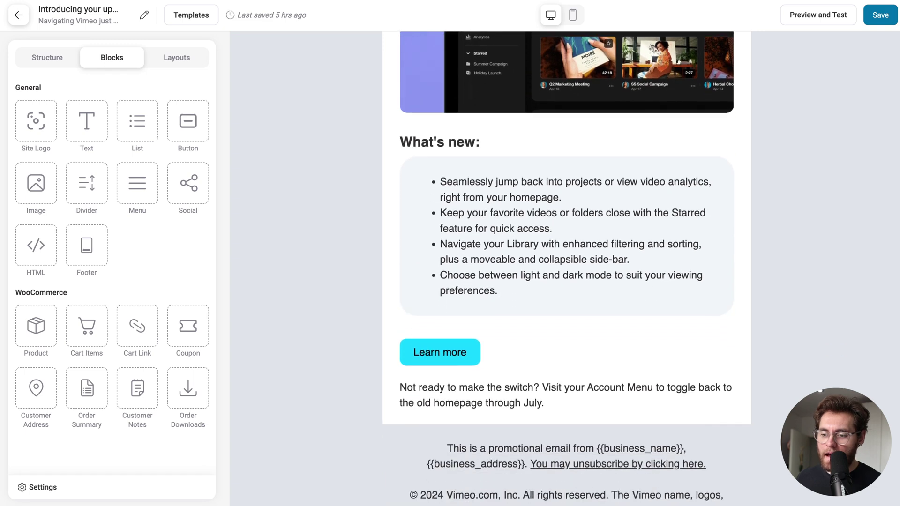
scroll(567, 269, up, 6)
drag(898, 107, 899, 30)
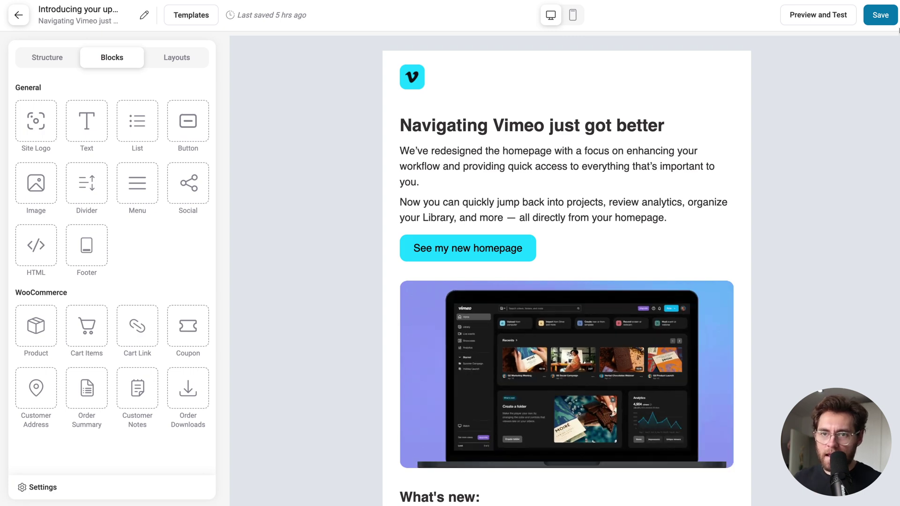
Return to the template list, export only Announcement Simple, and save the file as template in the tutorial2 folder
click(18, 15)
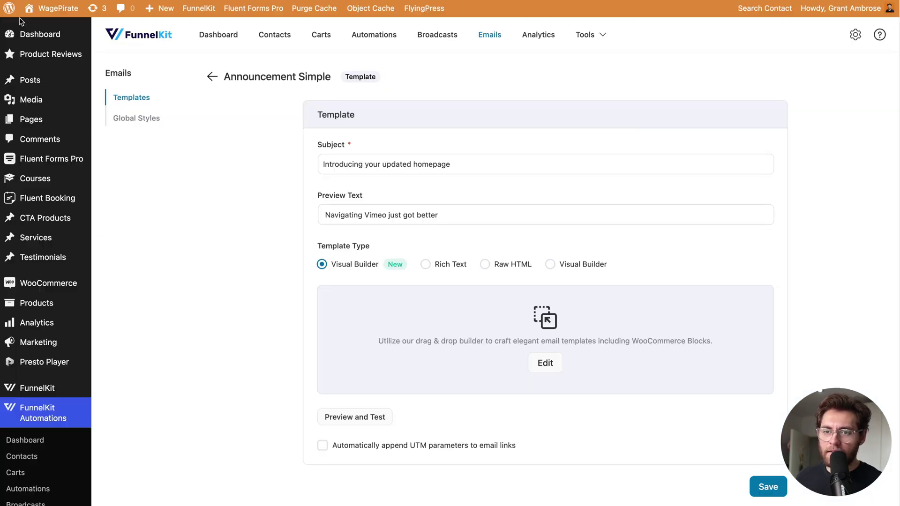
click(133, 98)
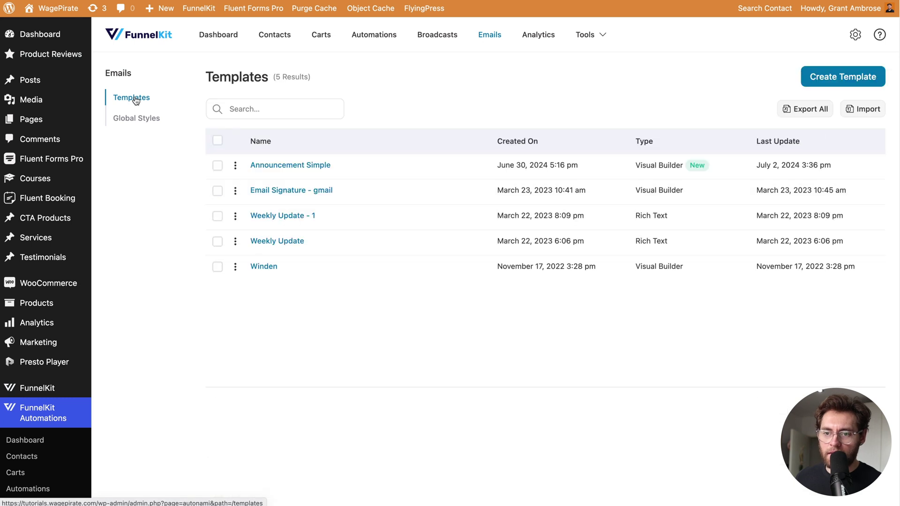
click(217, 166)
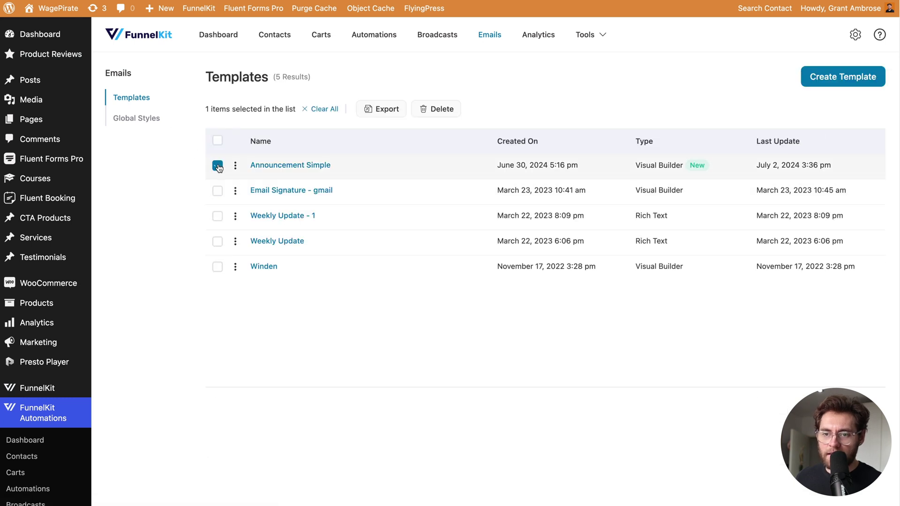
click(384, 113)
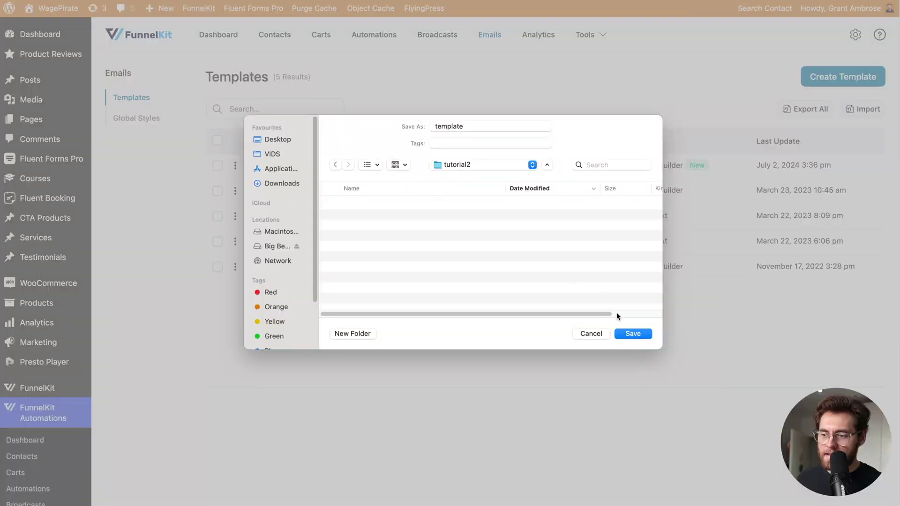
click(630, 333)
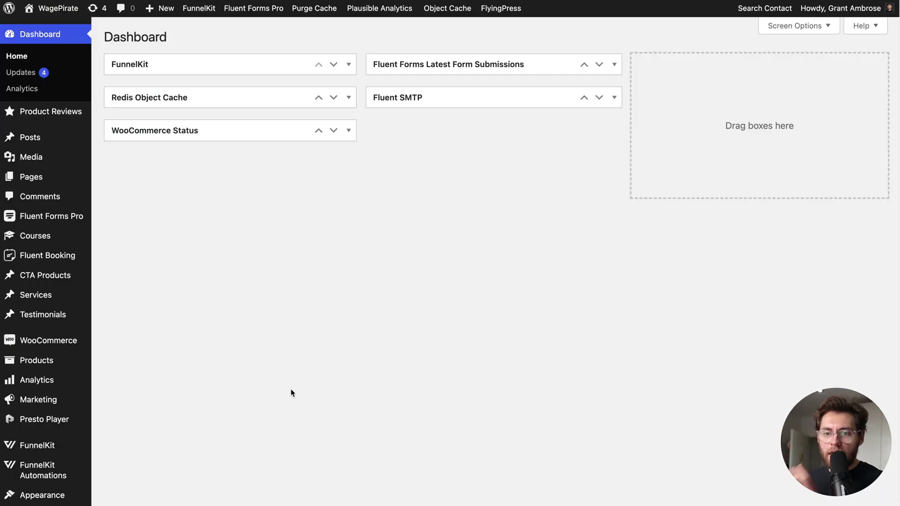
On the main WagePirate site, import template.json from the tutorial2 folder into the FunnelKit email templates
scroll(291, 393, down, 5)
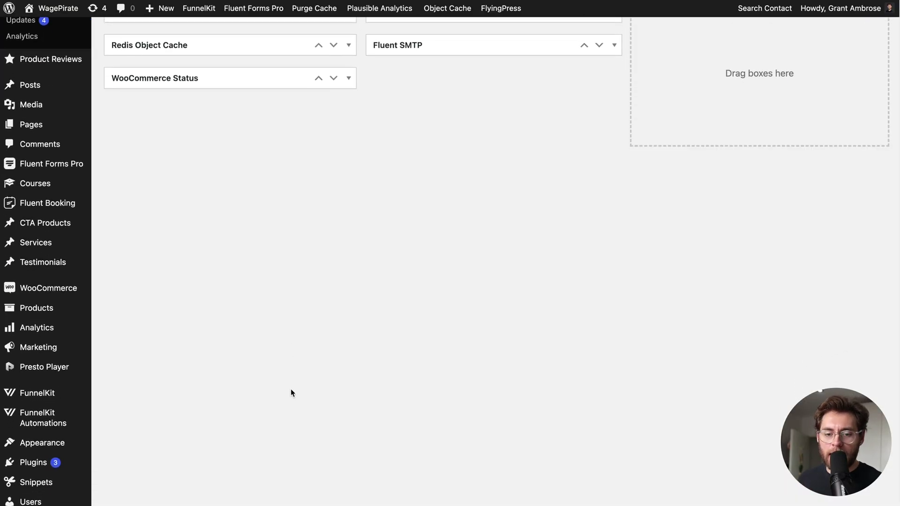
mouse_move(67, 359)
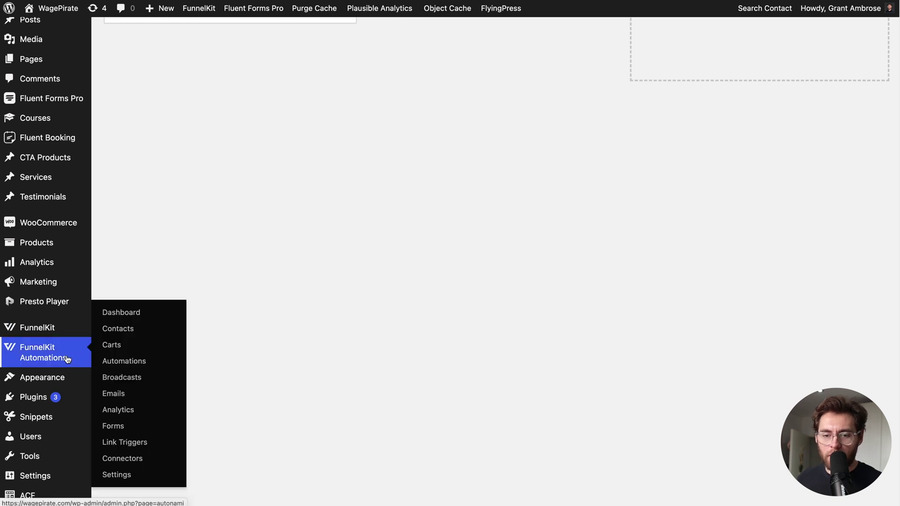
click(118, 397)
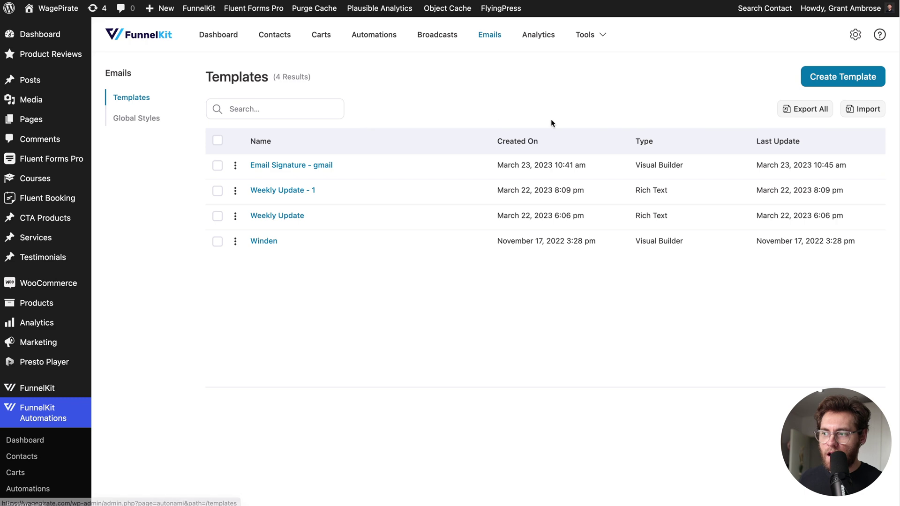
click(866, 109)
click(395, 170)
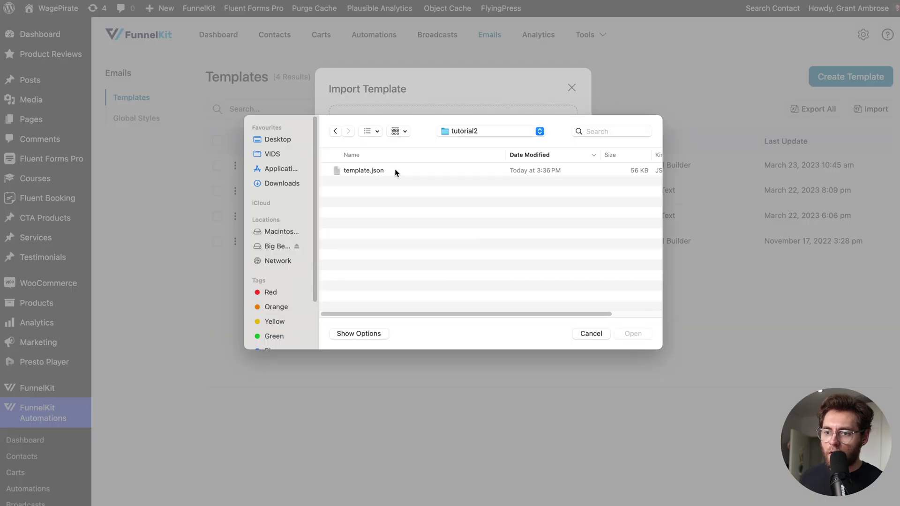
click(394, 170)
click(634, 333)
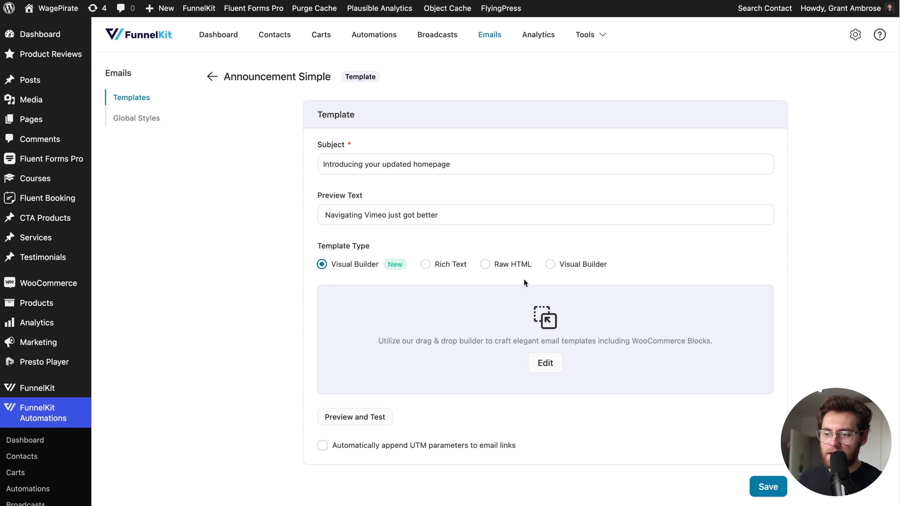
Open the imported Announcement Simple template in the visual builder and examine its logo, content and footer
click(550, 363)
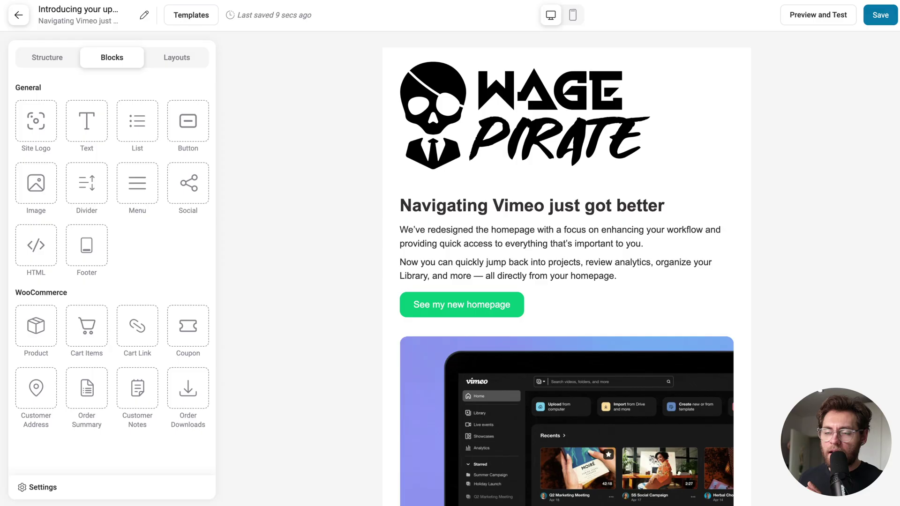
scroll(887, 215, down, 7)
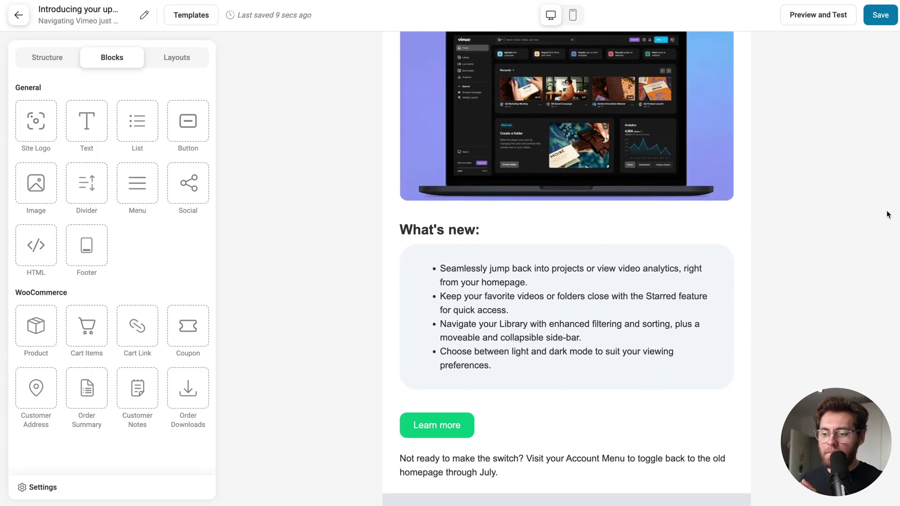
scroll(888, 215, down, 5)
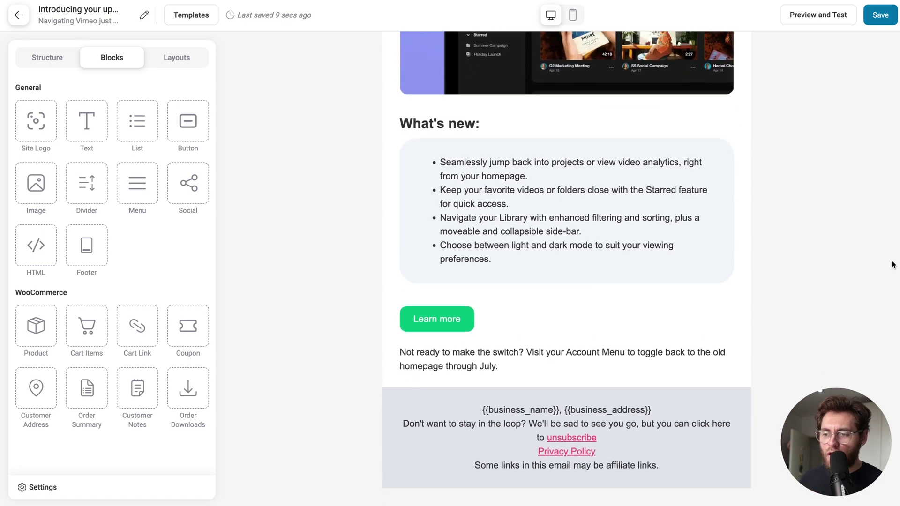
scroll(894, 265, up, 12)
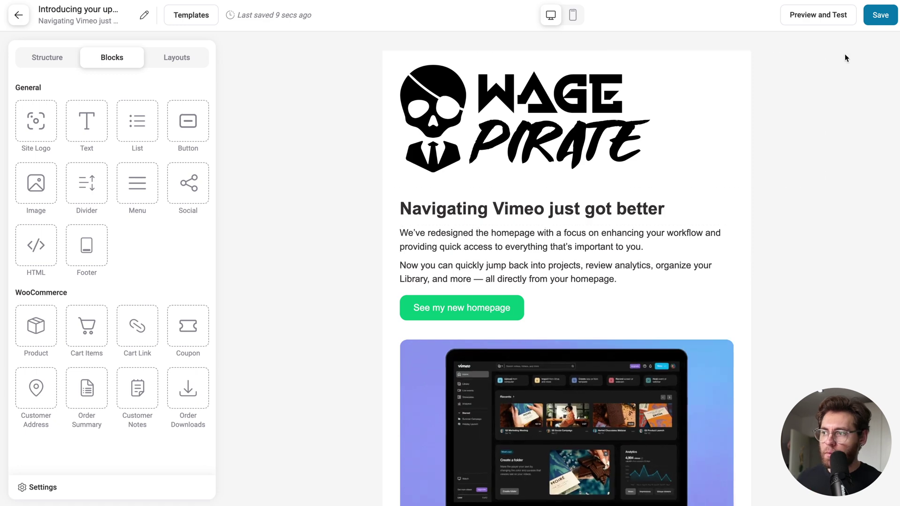
Save the Announcement Simple template and exit the visual builder to its template settings
click(881, 16)
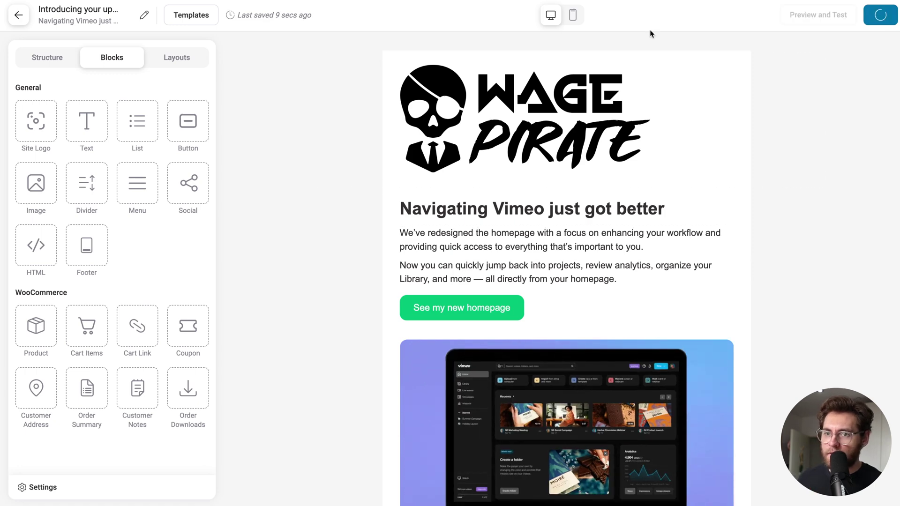
click(19, 15)
scroll(106, 316, down, 2)
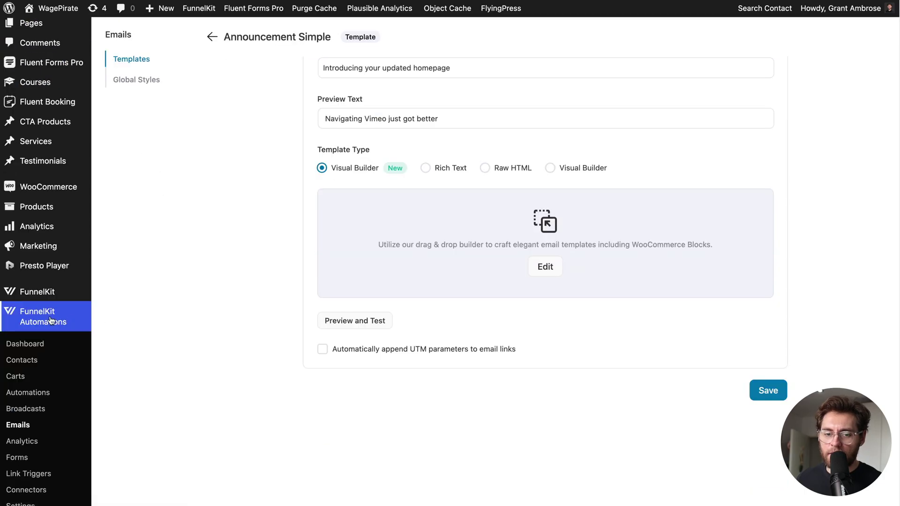
scroll(207, 378, up, 3)
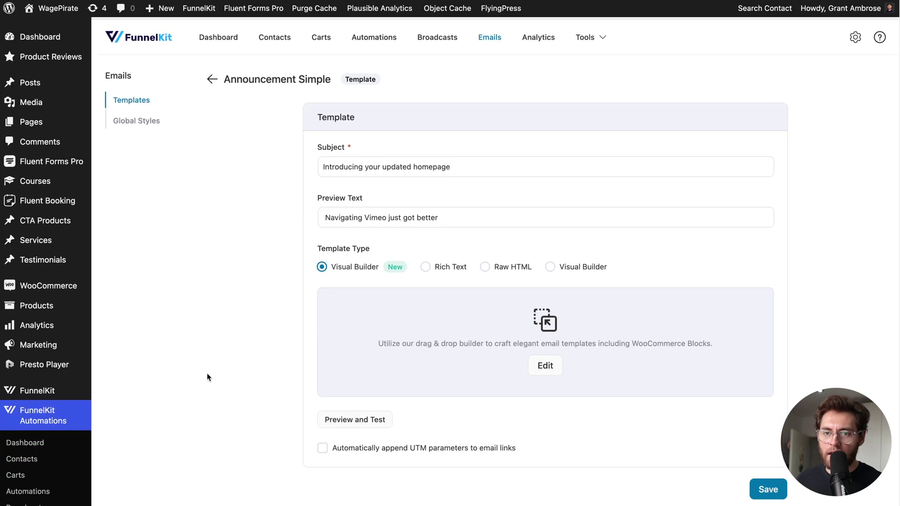
Examine the email Global Styles, including the brand logo, brand colors, typography, link colors and button settings
click(150, 123)
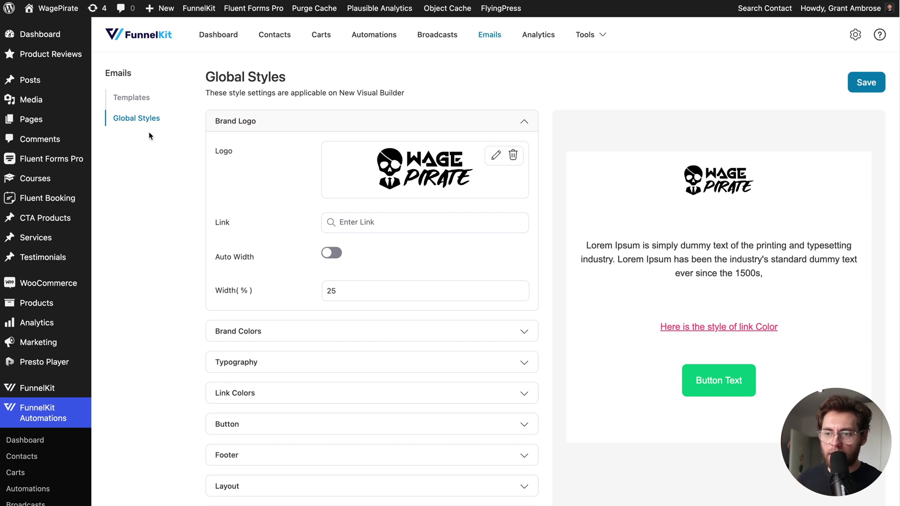
click(371, 333)
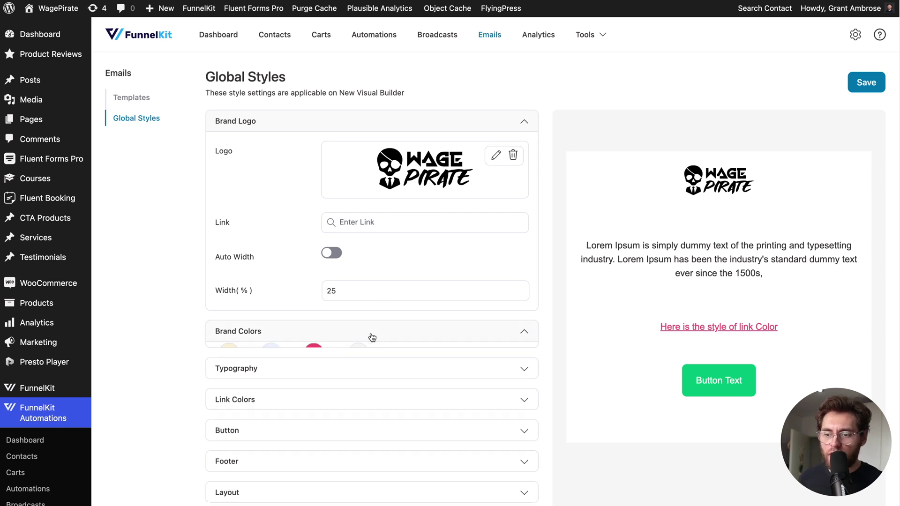
click(296, 338)
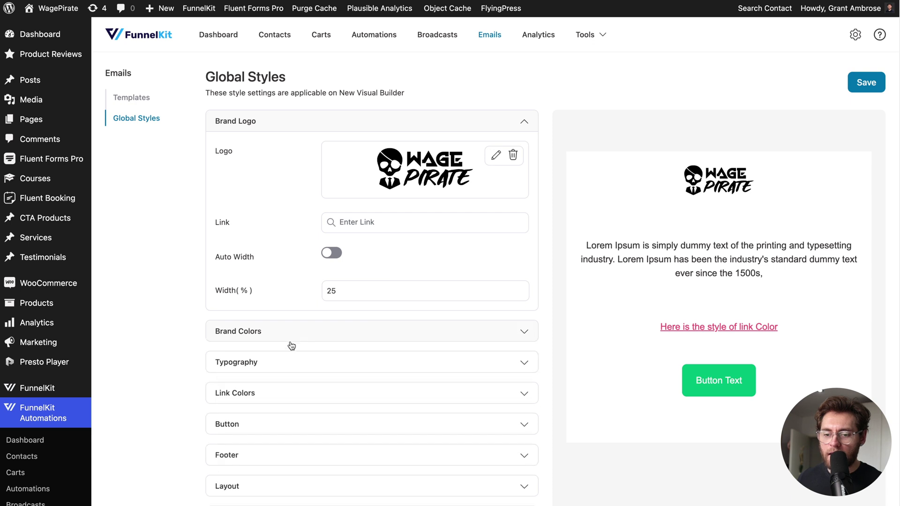
click(277, 359)
scroll(278, 356, down, 2)
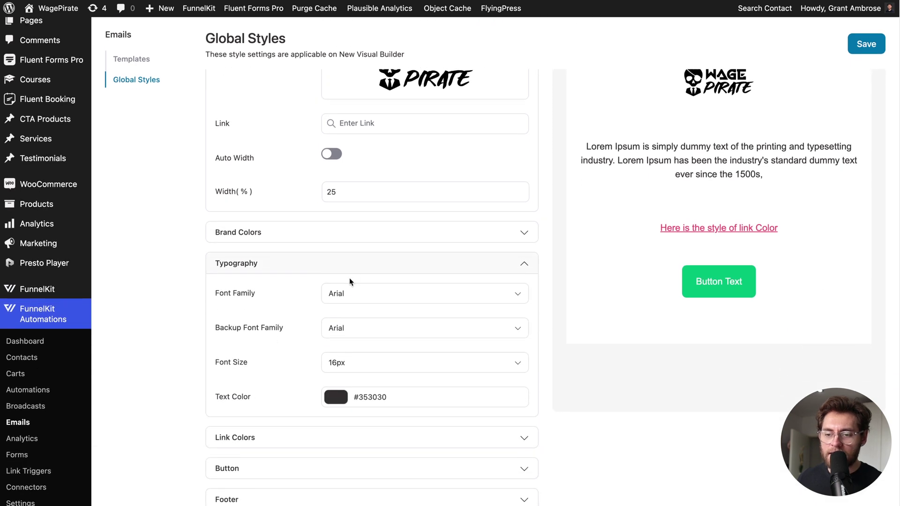
click(340, 266)
click(303, 291)
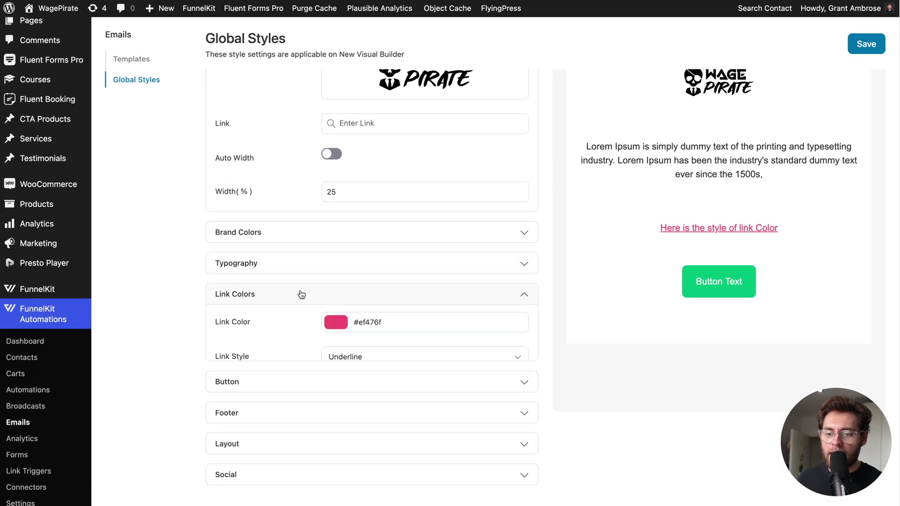
click(340, 299)
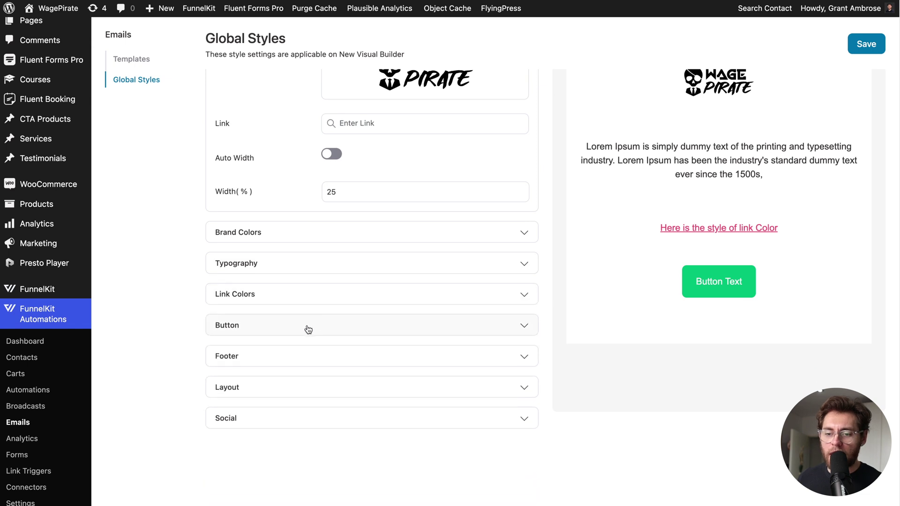
click(308, 329)
click(350, 325)
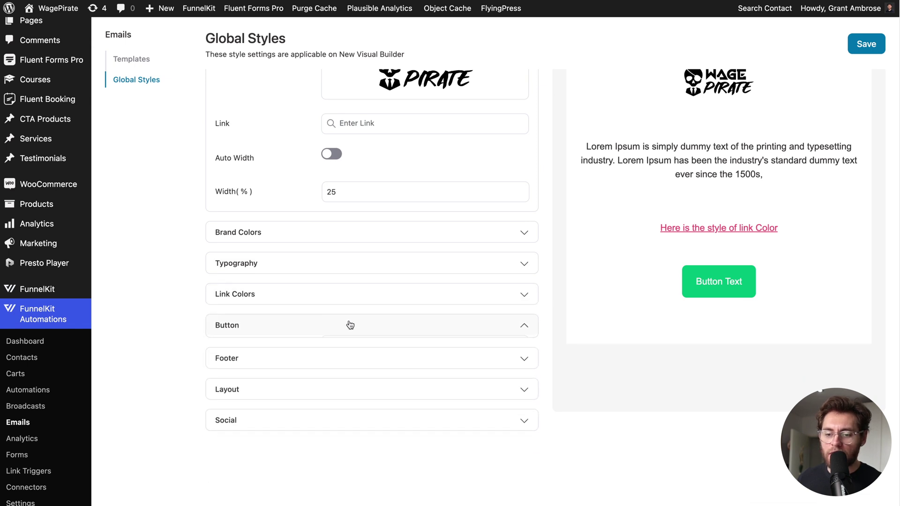
scroll(365, 337, up, 3)
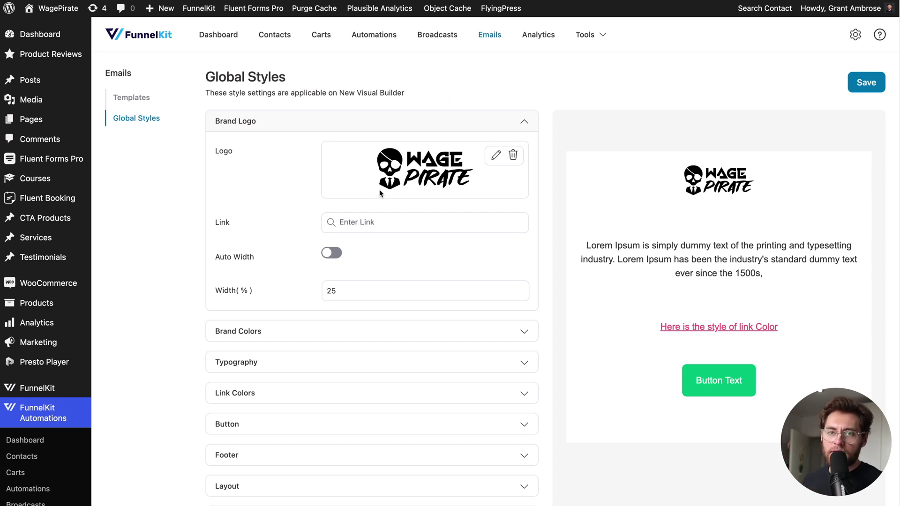
Reopen the Announcement Simple template in the visual builder and set its site logo width to 25%
click(148, 101)
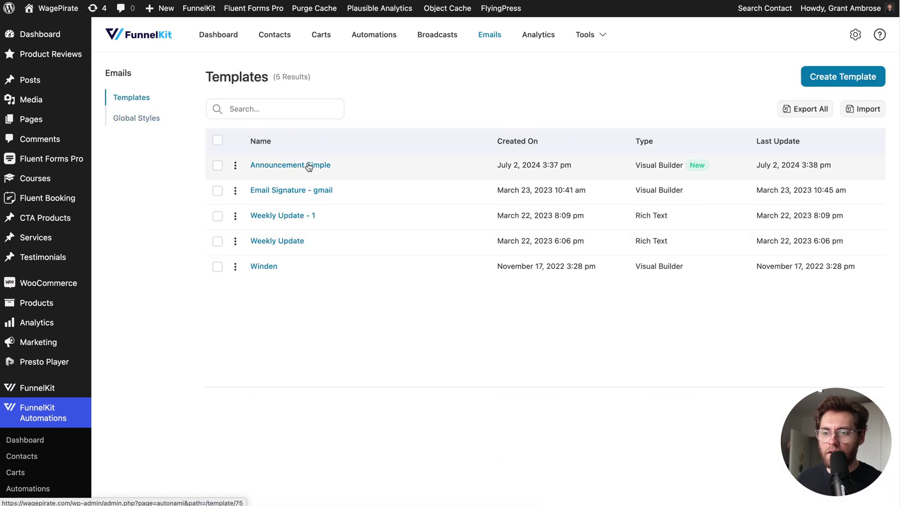
click(309, 166)
click(554, 365)
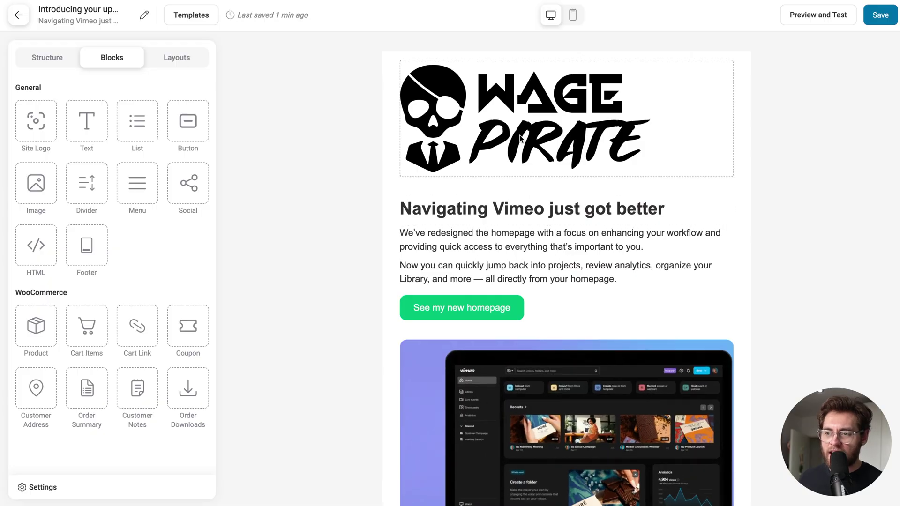
click(339, 135)
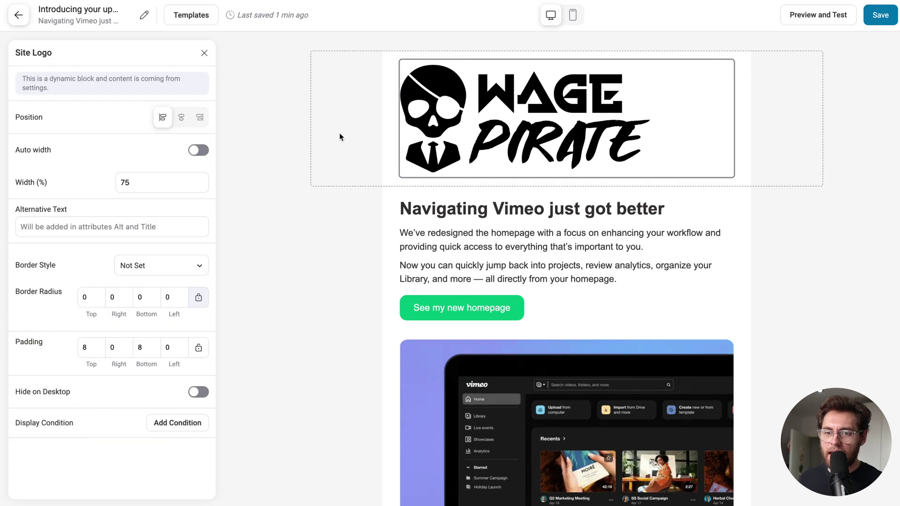
double_click(163, 182)
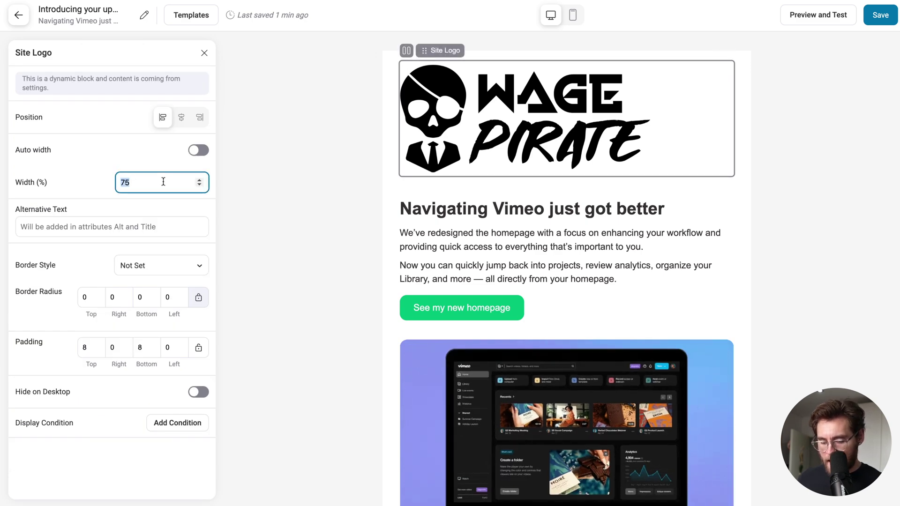
text(25)
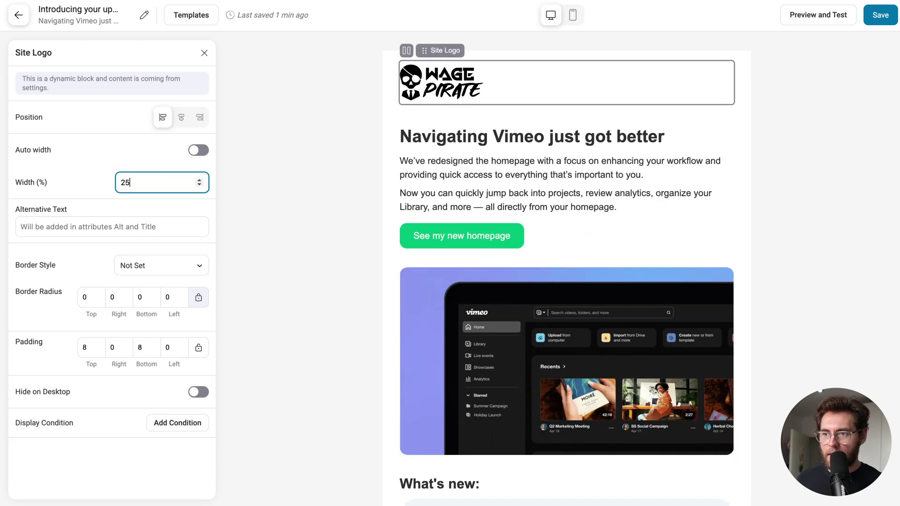
Check the email layout with the resized logo, save the template, and leave the builder
scroll(528, 250, down, 5)
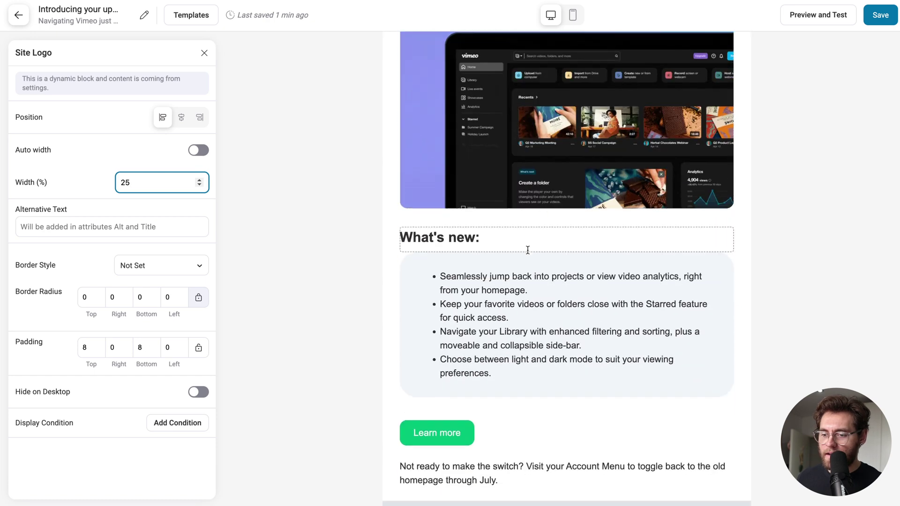
scroll(527, 249, up, 8)
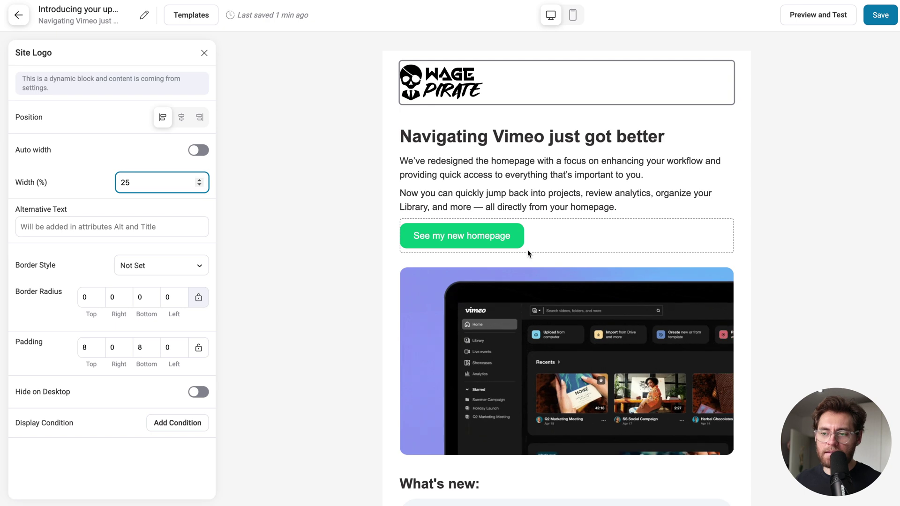
click(881, 19)
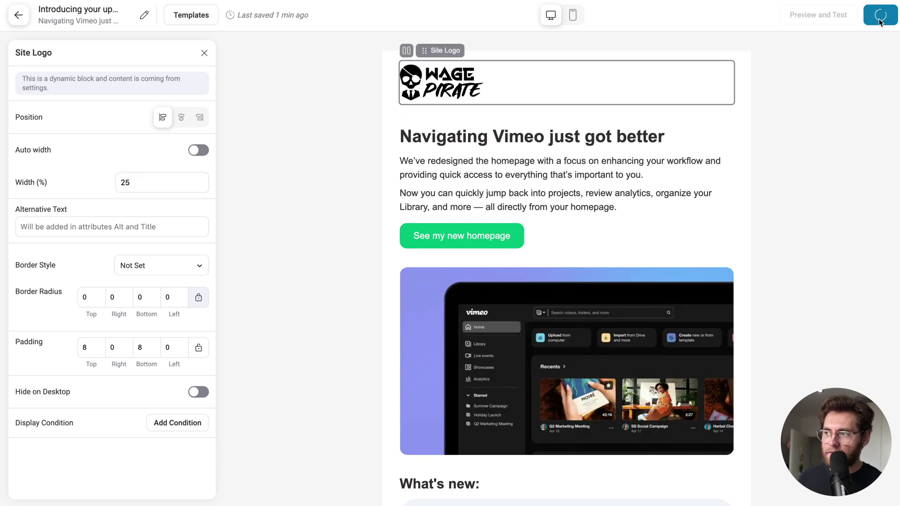
click(21, 21)
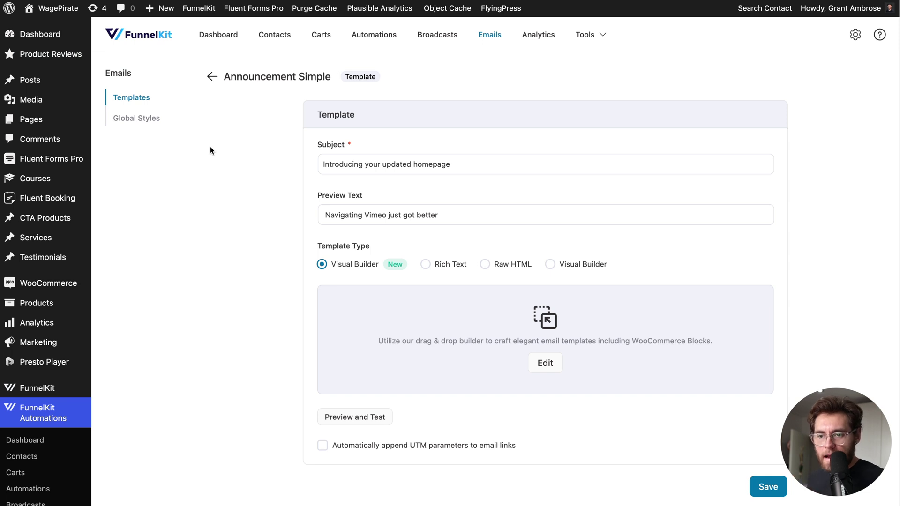
Create an email broadcast named "YT - Customize WordPress Emails like a PRO!" and make it an A/B Test
scroll(200, 224, down, 4)
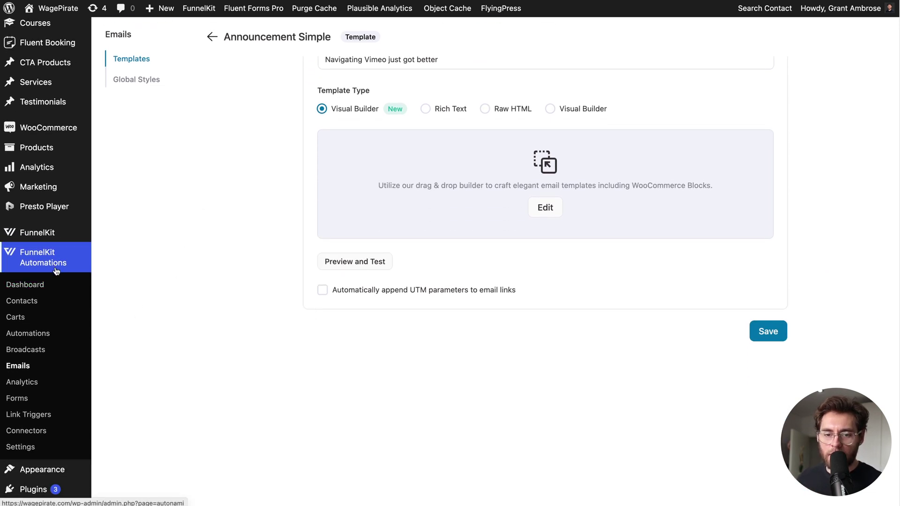
click(44, 354)
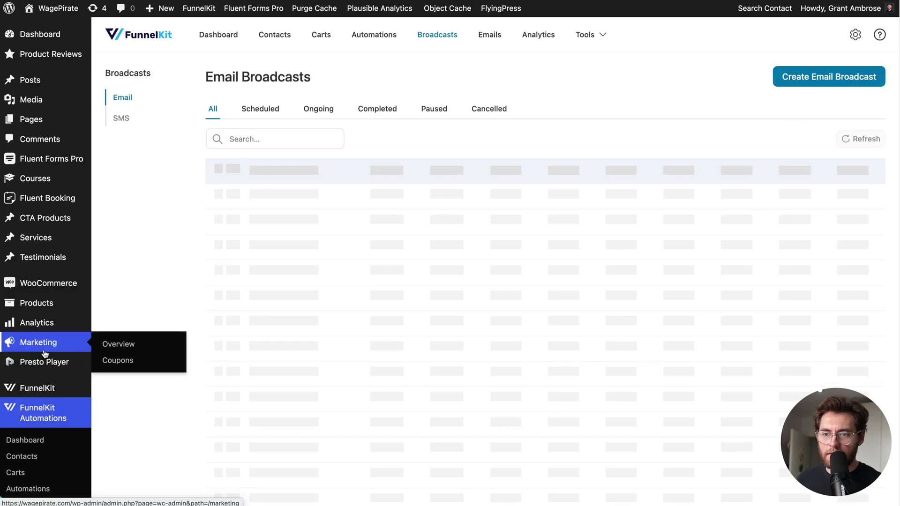
click(811, 79)
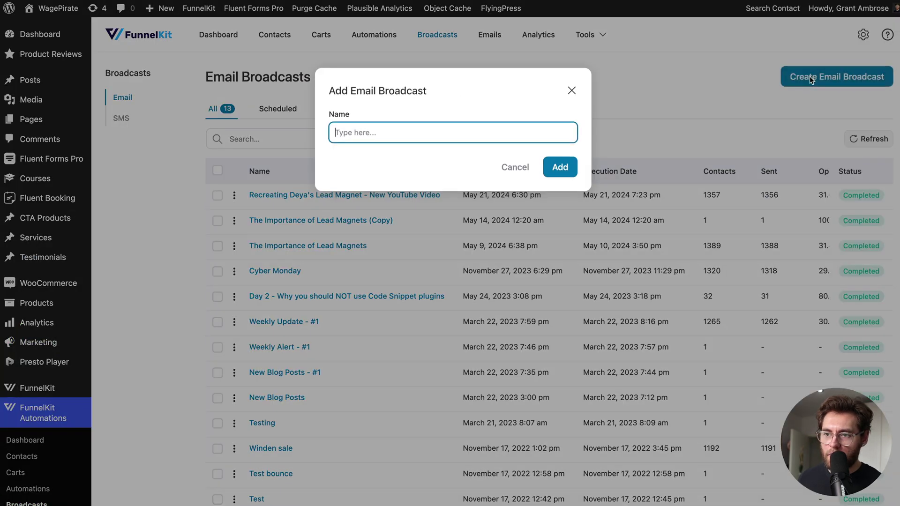
text(YT - Customize WordPress Emails like a PRO!)
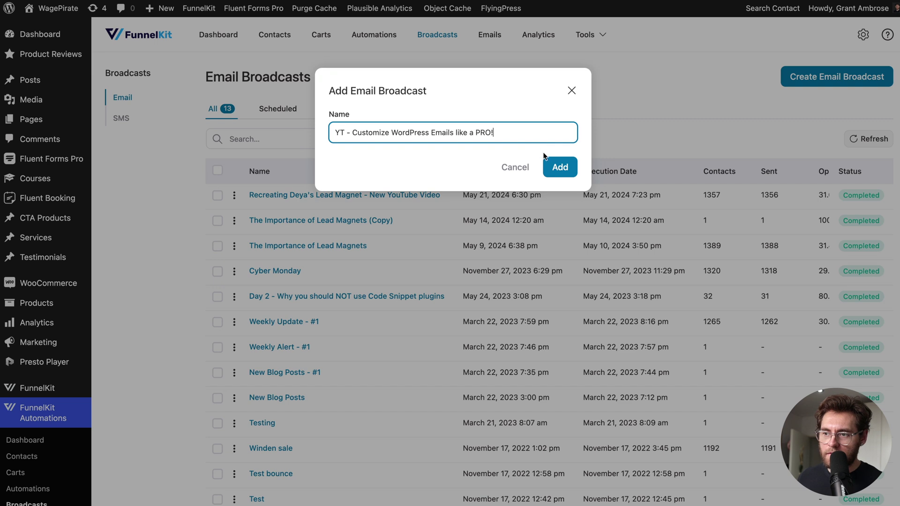
click(559, 168)
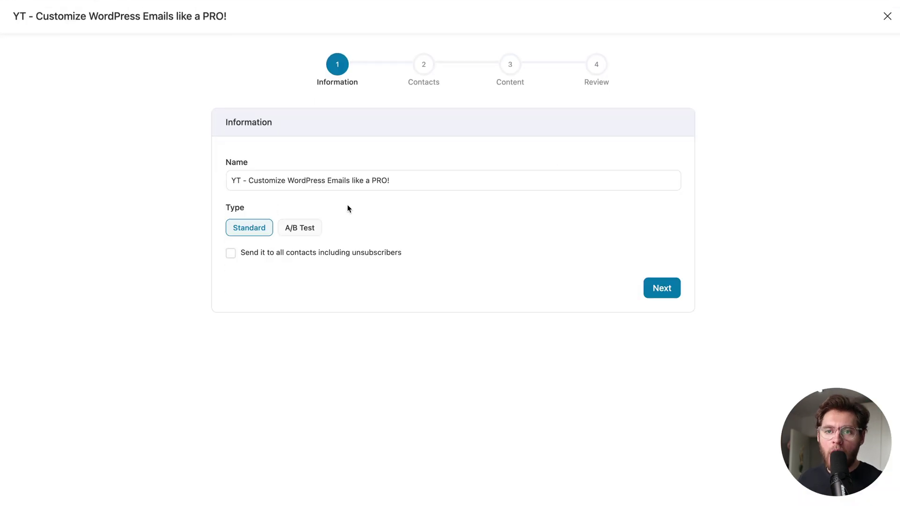
click(304, 233)
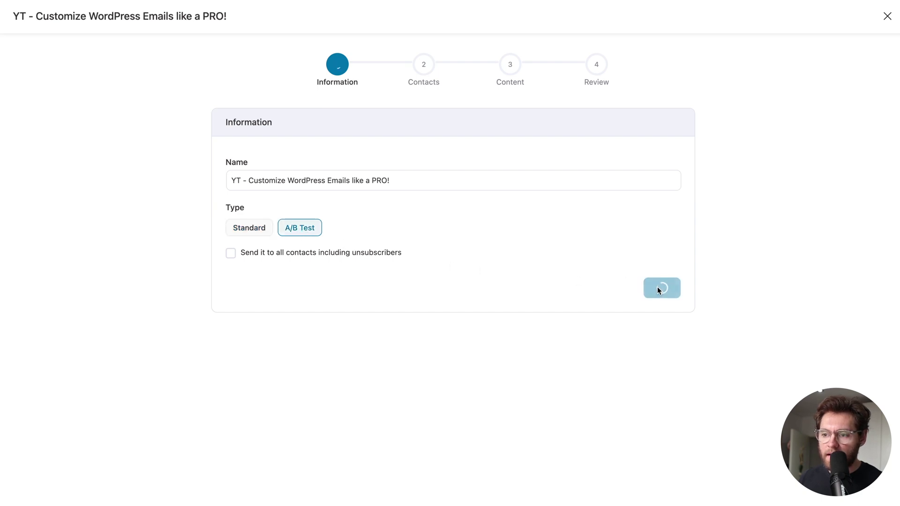
Filter the broadcast's contacts to lists matching any of YouTube Video Alerts, apply the filter, and continue to the content stage
click(252, 212)
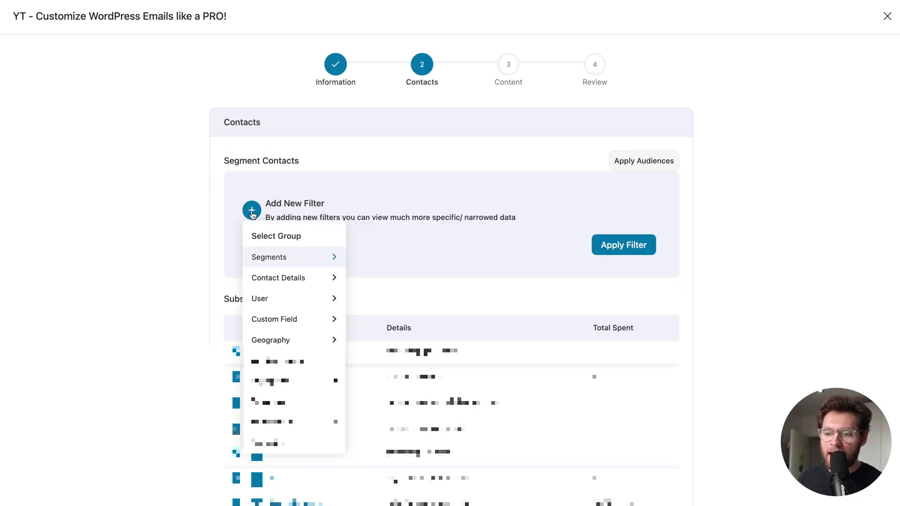
click(271, 256)
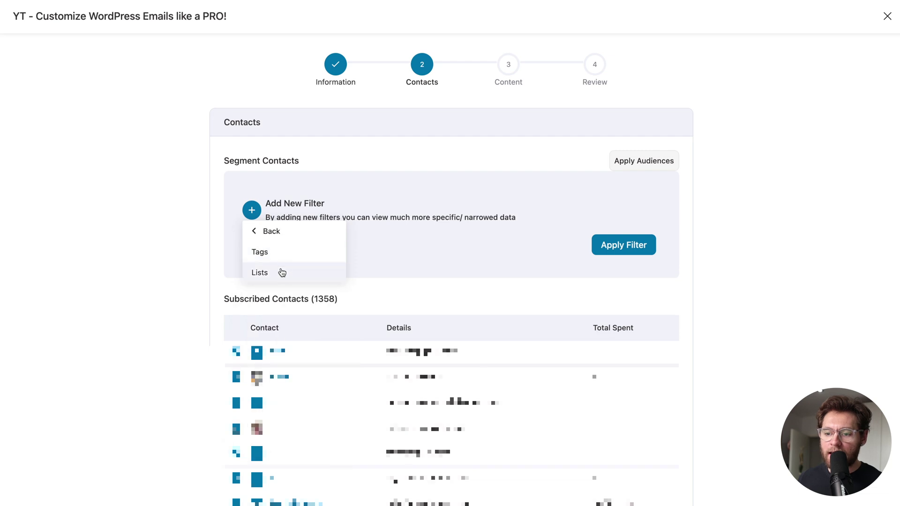
click(281, 273)
click(497, 203)
text(y)
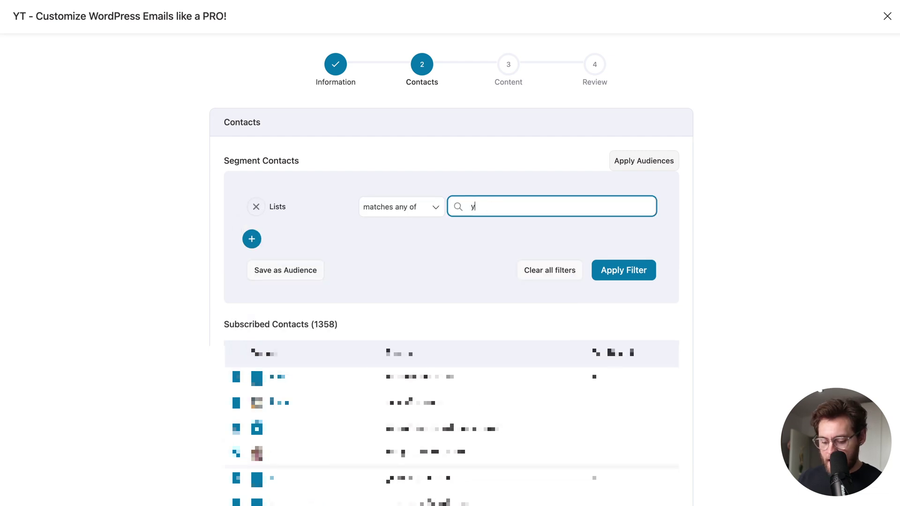
text(out)
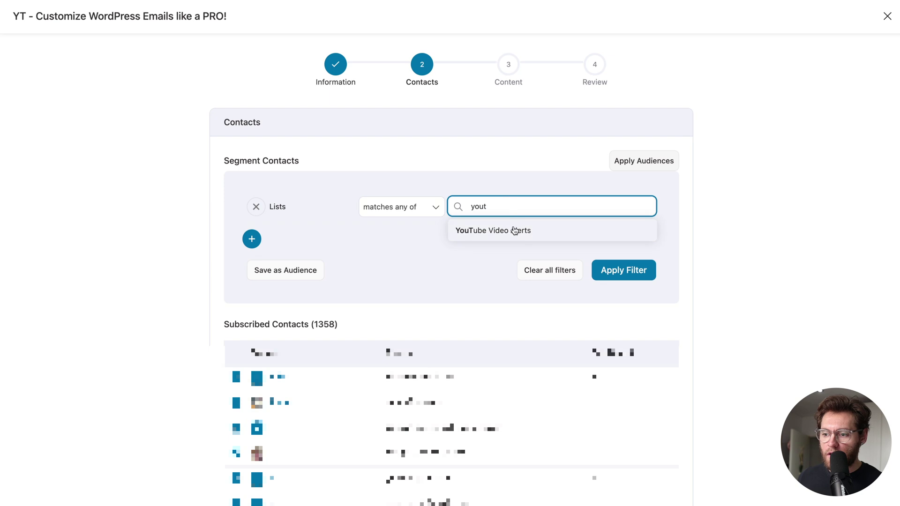
click(515, 230)
click(616, 285)
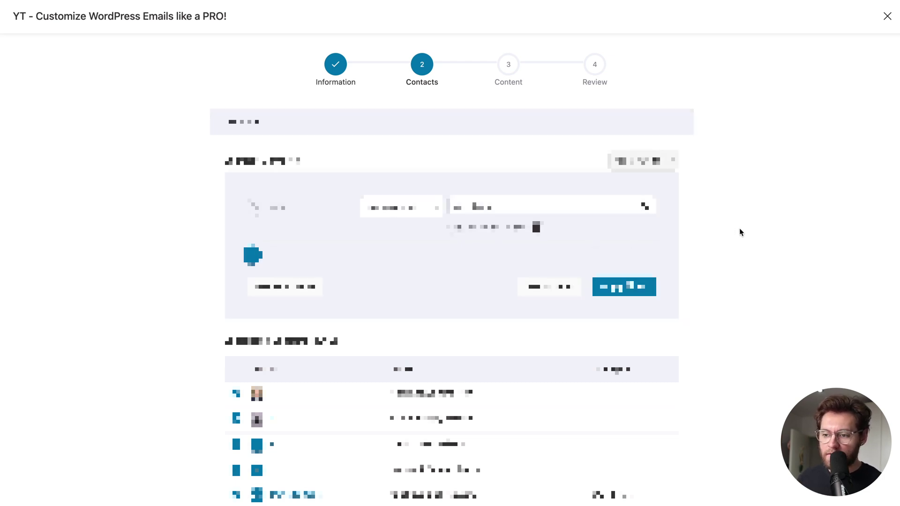
scroll(739, 227, down, 5)
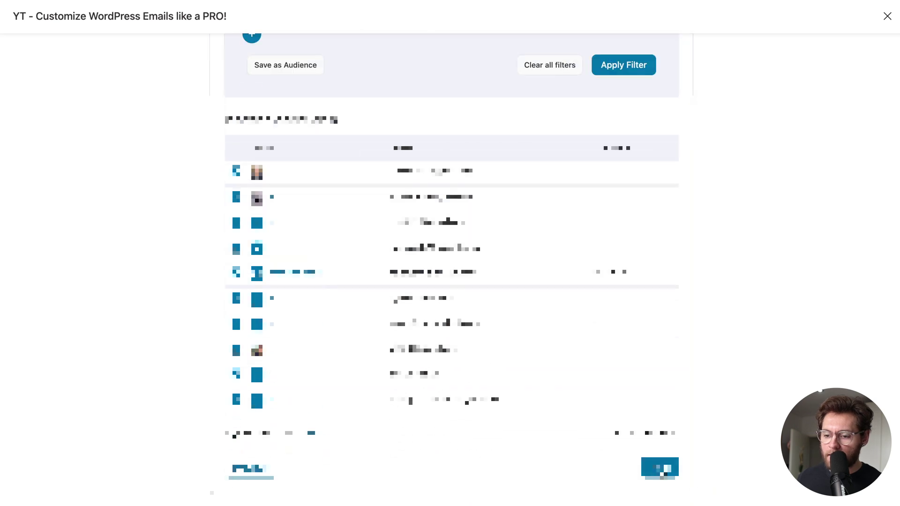
click(661, 468)
Set the control email's subject to "Customize WordPress Emails like a PRO!" and its preview text to "Design WordPress & WooCommerce emails using drag-and-drop"
scroll(481, 136, down, 3)
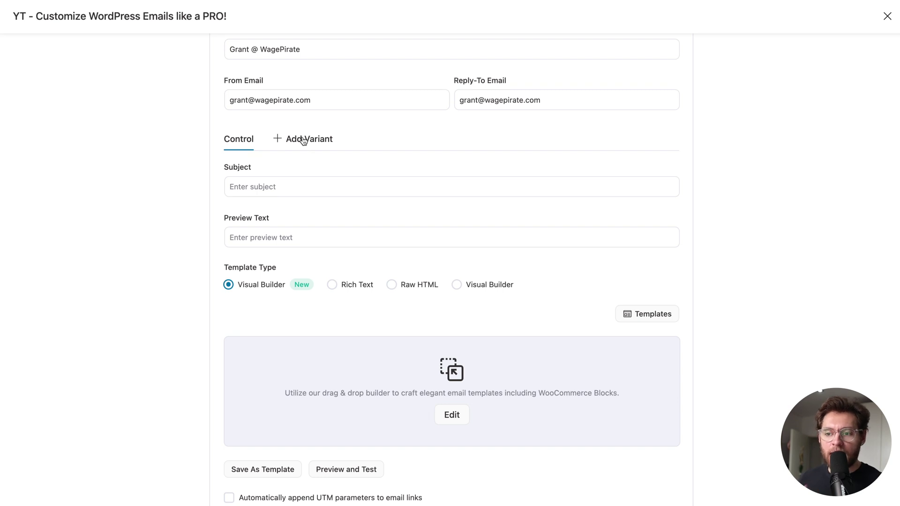
click(292, 184)
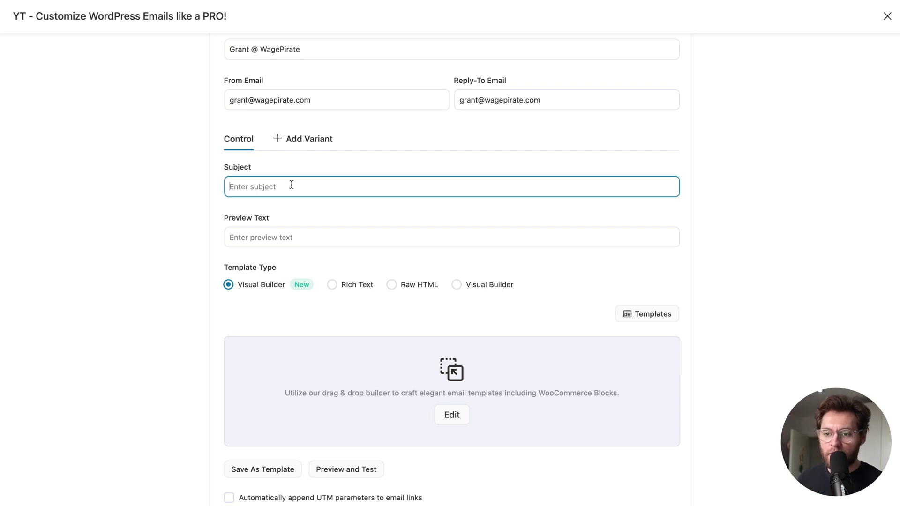
text(YT - Customize WordPress Emails like a PRO!)
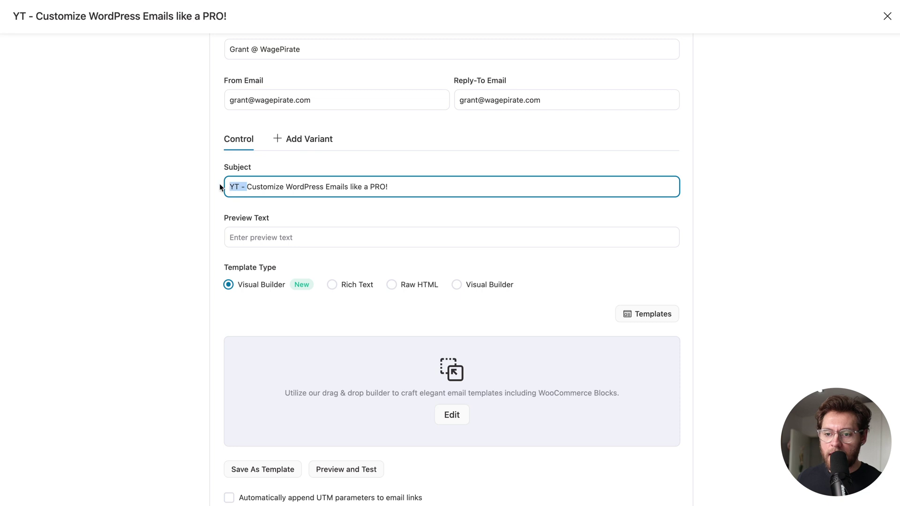
key(BackSpace)
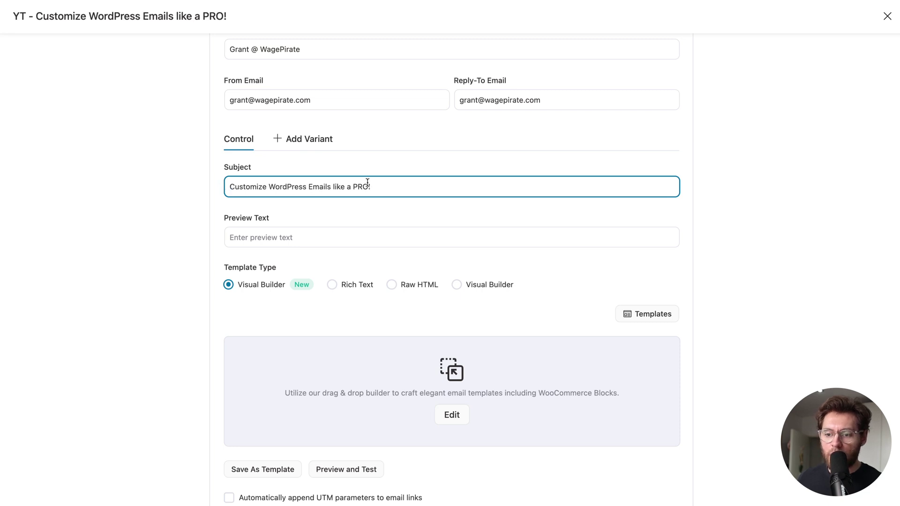
click(281, 240)
text(Design WordPress & WooCommerce emails using drag-and-drop)
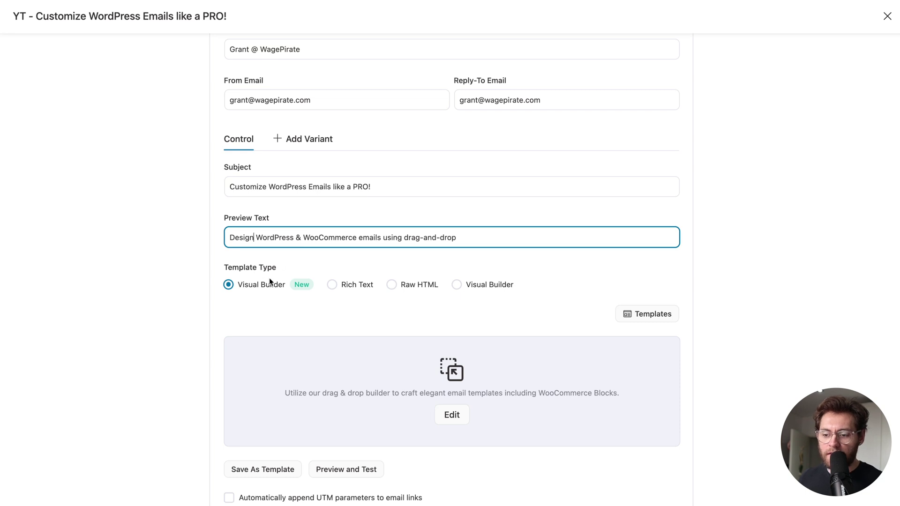
Load the saved announcement template for editing in the visual builder and change its main heading to "Customize WordPress Emails like a PRO!"
click(654, 317)
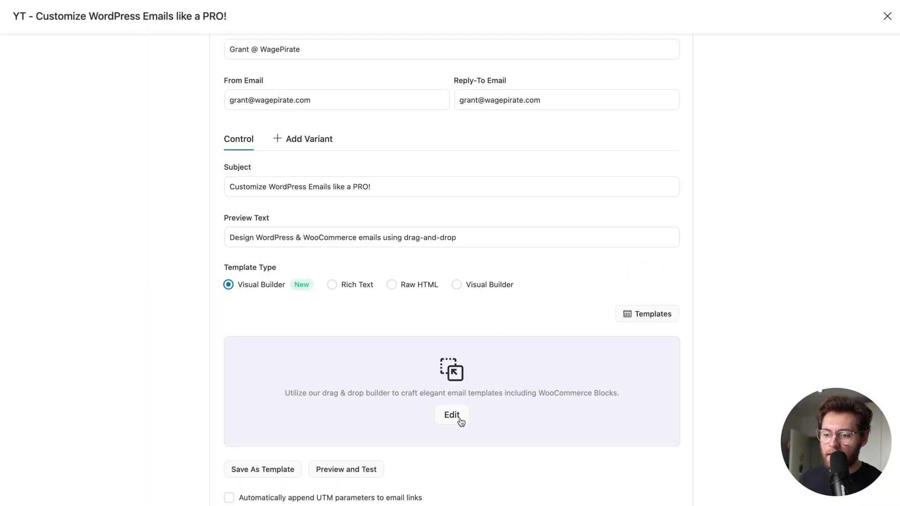
click(460, 418)
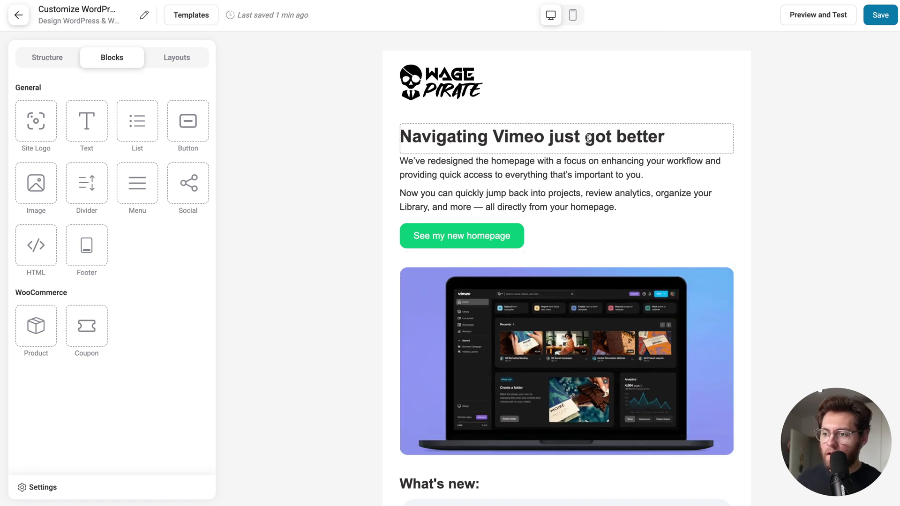
click(641, 131)
key(ctrl+a)
text(Customize WordPress Emails like a PRO!)
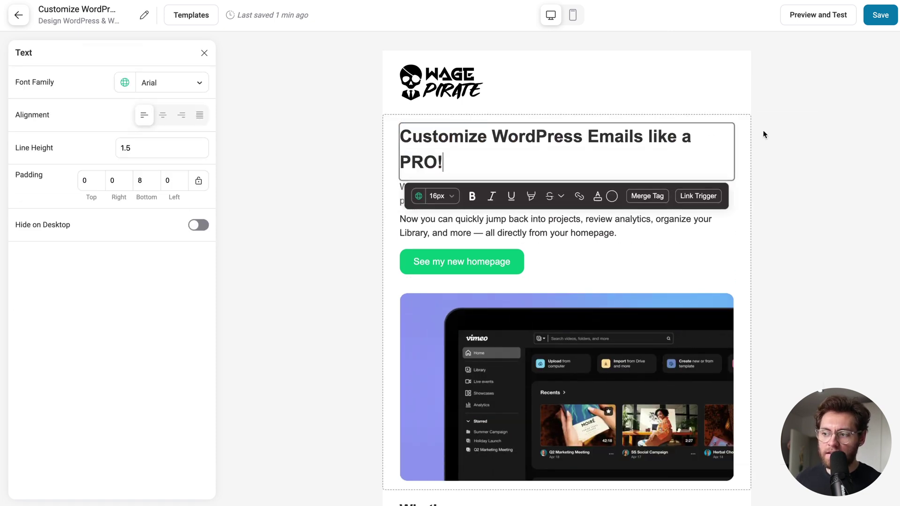
Replace the laptop image below the green button with the uploaded "WordPress Email Builder!" video thumbnail
click(625, 339)
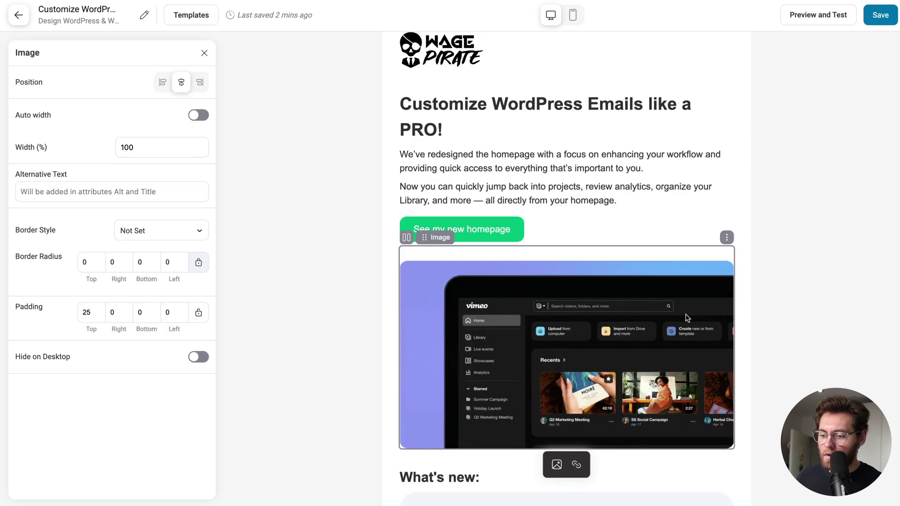
click(556, 465)
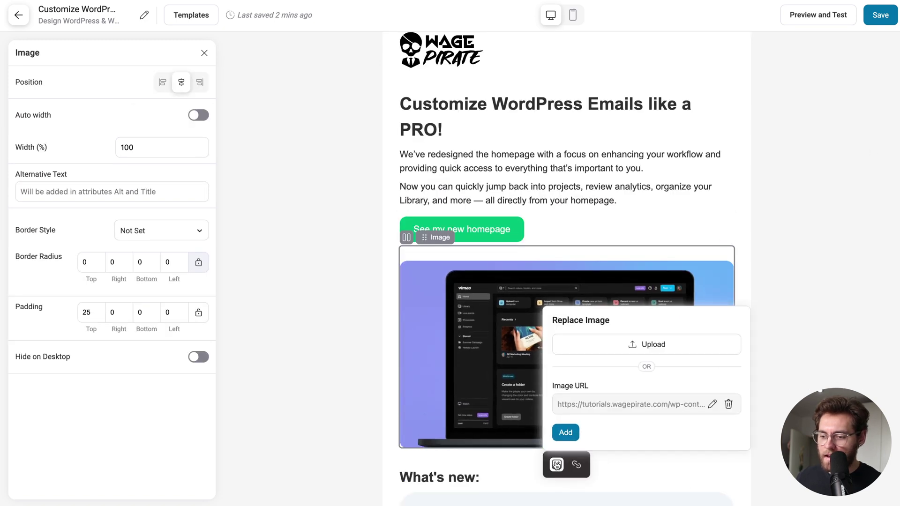
click(649, 344)
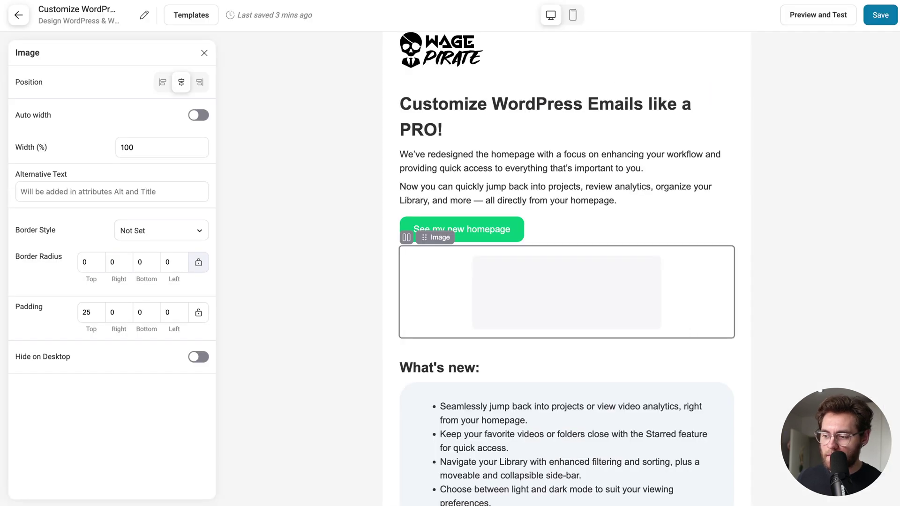
scroll(566, 234, down, 1)
triple_click(462, 193)
text(W)
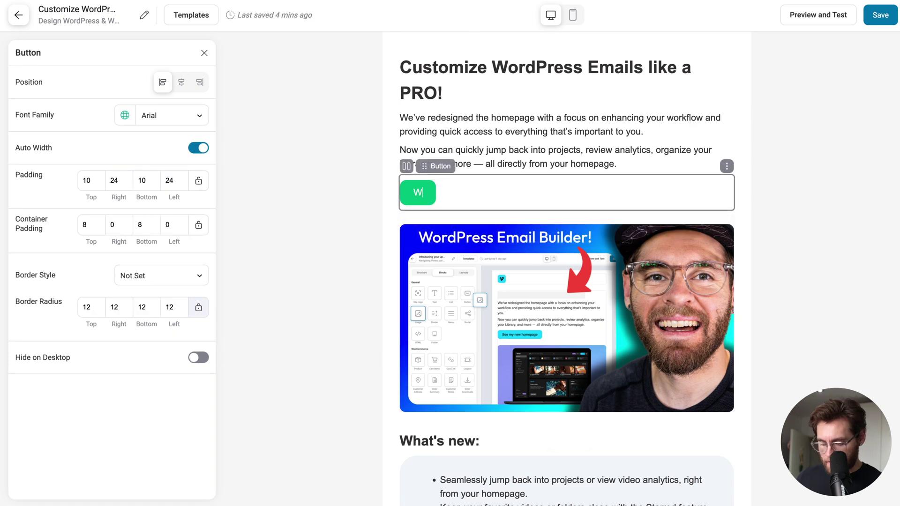
text(atch Video)
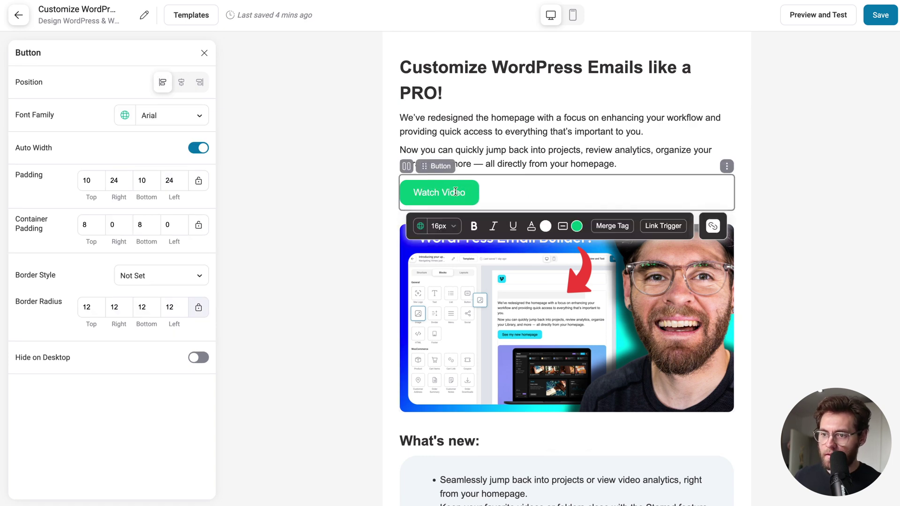
click(712, 226)
click(691, 275)
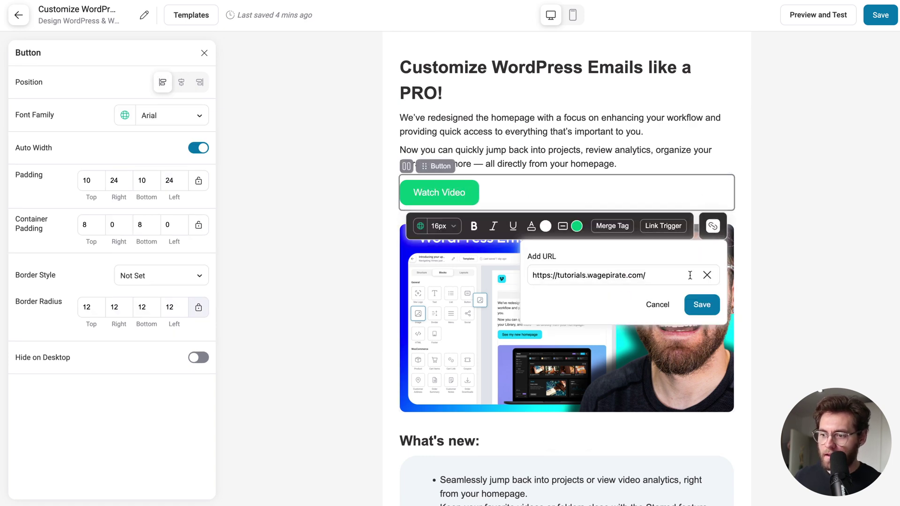
key(ctrl+a)
text(https://www.youtube.com/watch?v=bOQeJiw6f00)
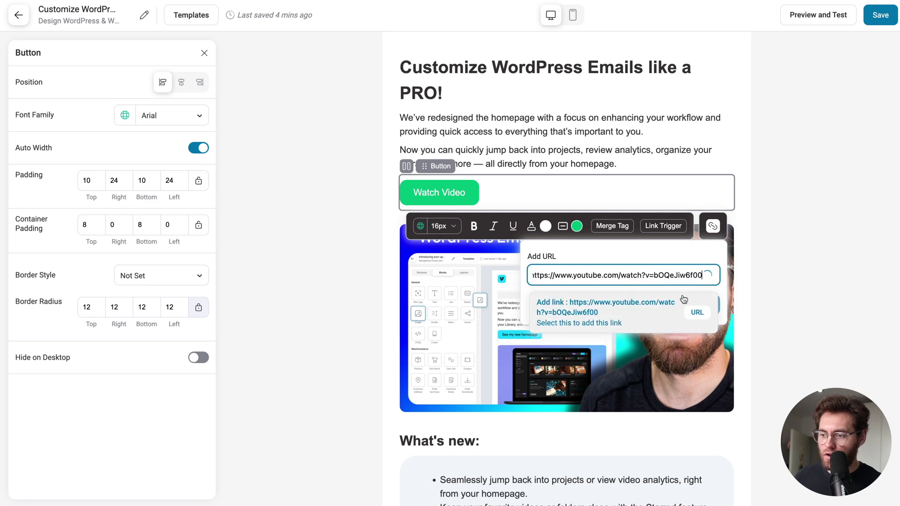
click(643, 317)
click(780, 290)
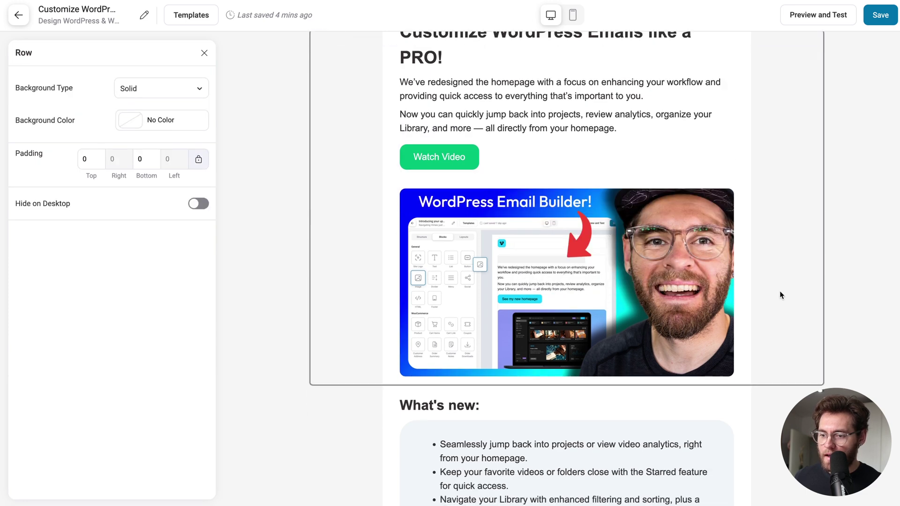
Insert the Contact First Name merge tag with the fallback "there" after "Hi" in the greeting
scroll(527, 247, down, 3)
scroll(527, 247, down, 2)
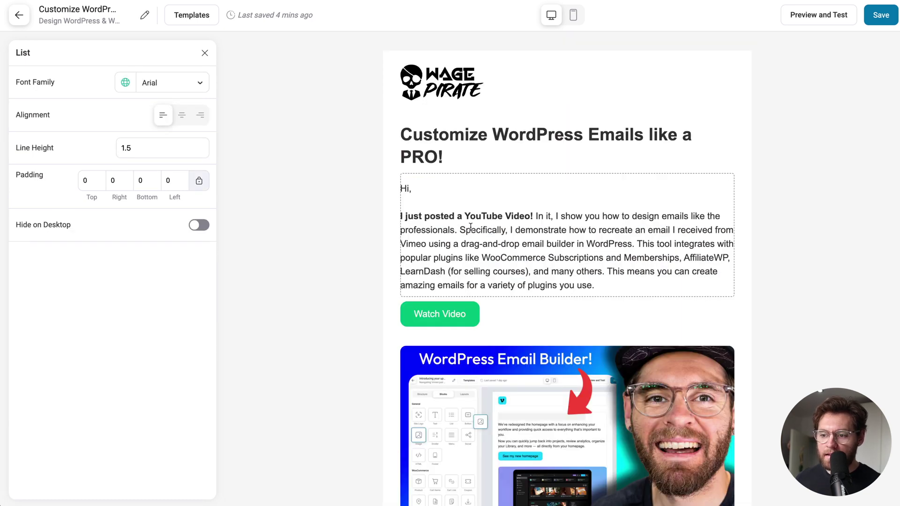
click(408, 190)
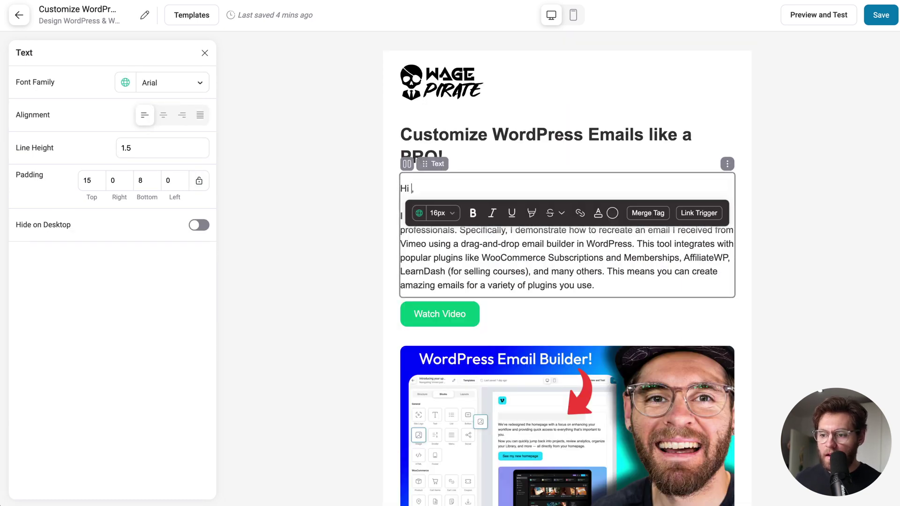
click(648, 213)
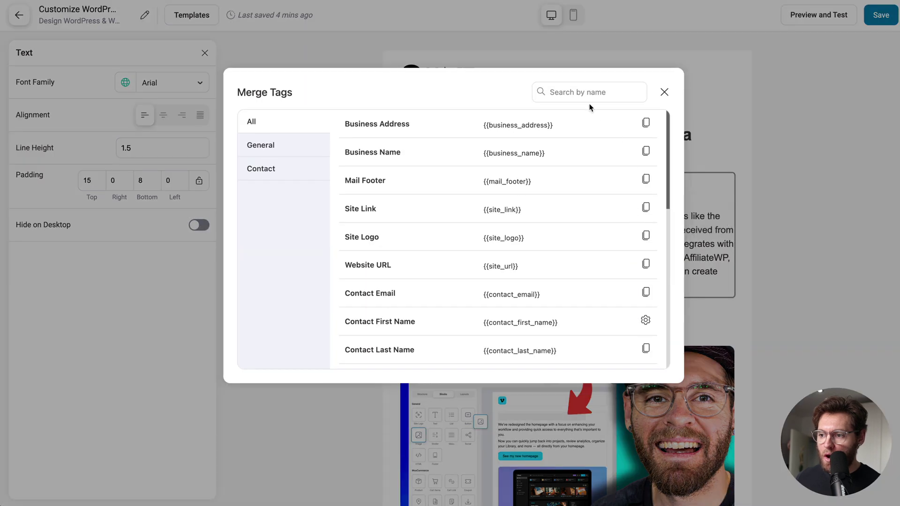
click(584, 91)
text(first)
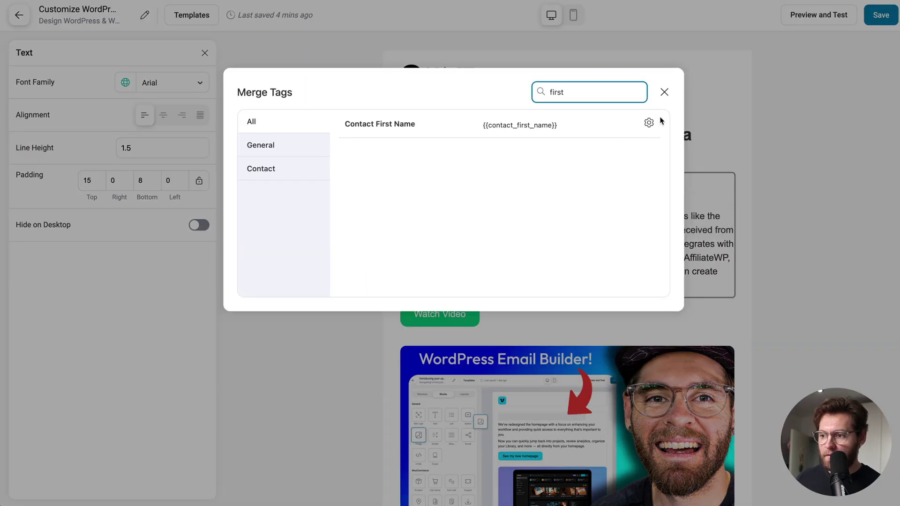
click(650, 122)
click(547, 141)
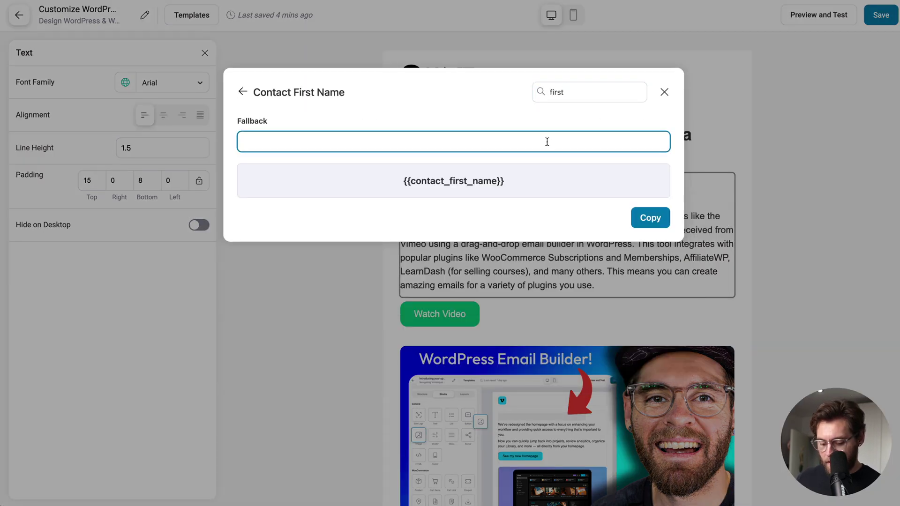
text(there)
click(650, 219)
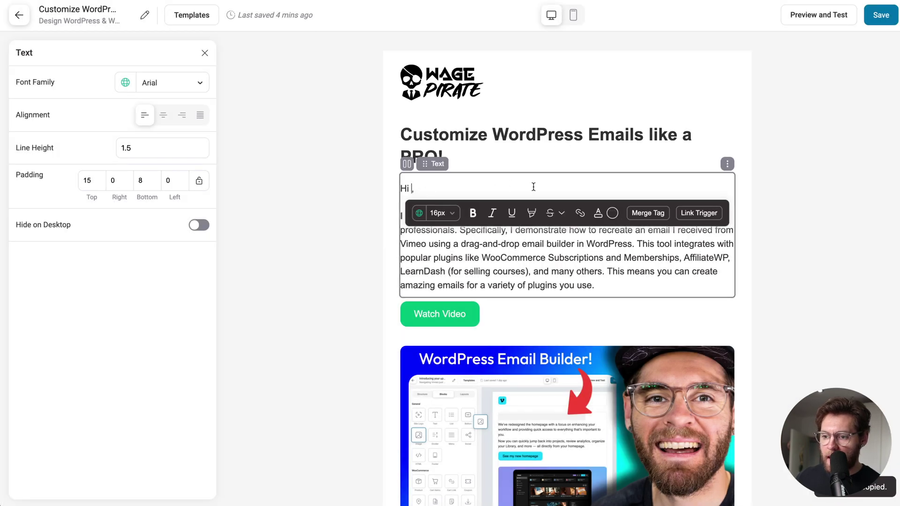
key(ctrl+v)
scroll(576, 219, down, 3)
click(576, 180)
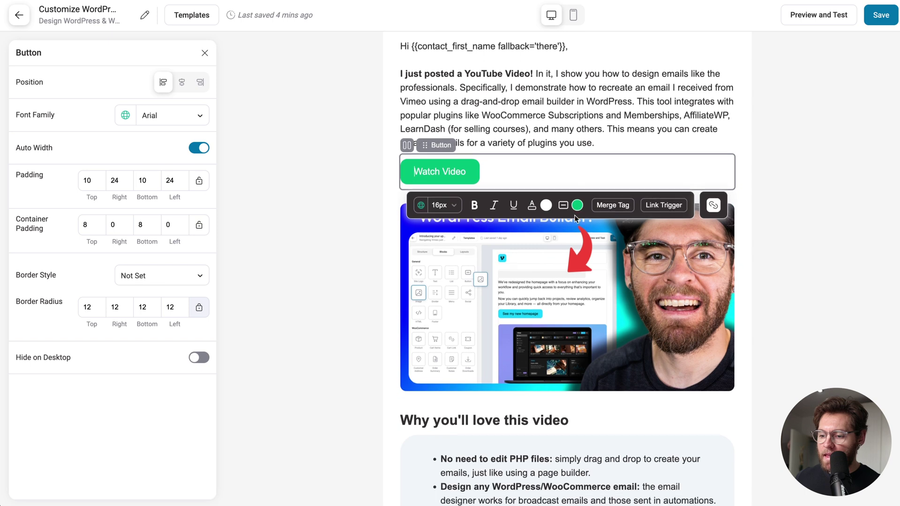
scroll(576, 219, down, 2)
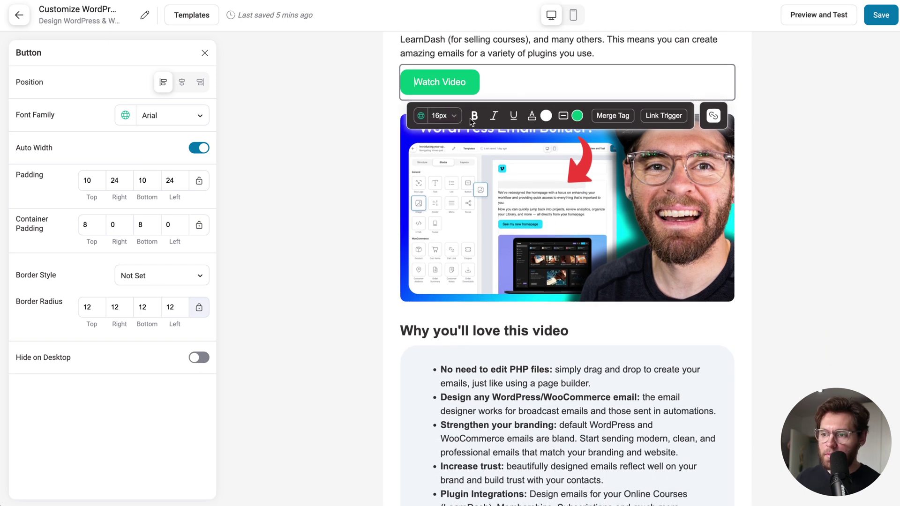
click(714, 116)
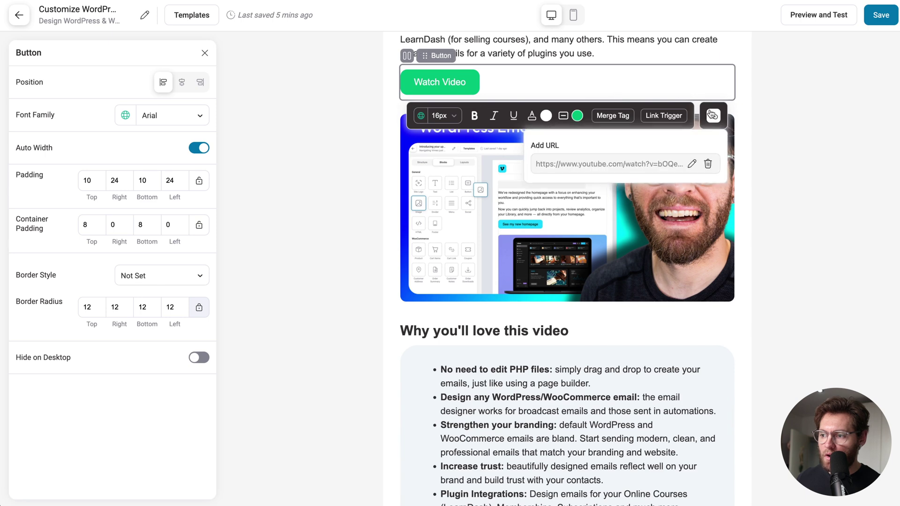
key(ctrl+v)
triple_click(642, 162)
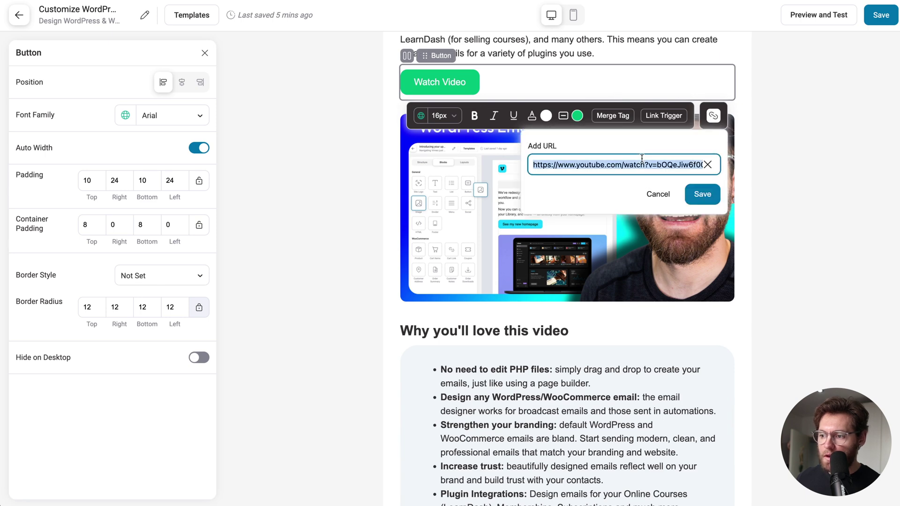
click(656, 194)
click(649, 213)
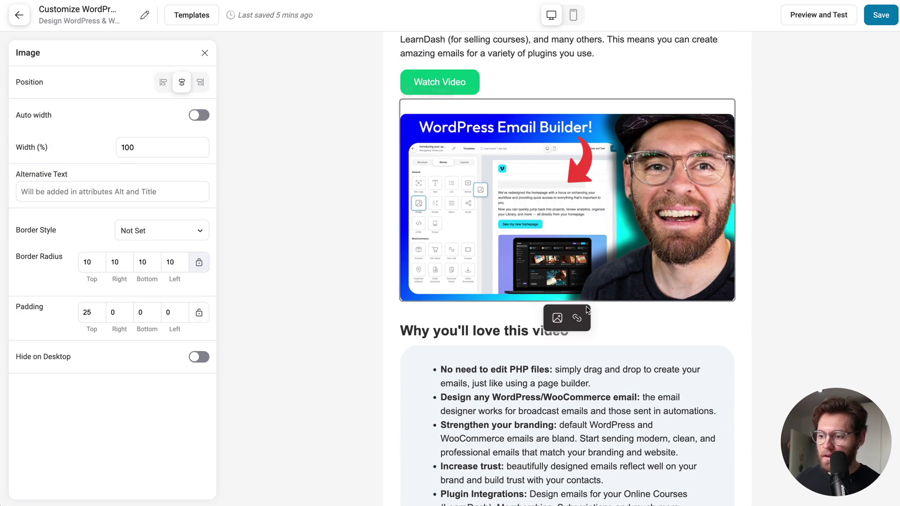
click(577, 318)
key(ctrl+v)
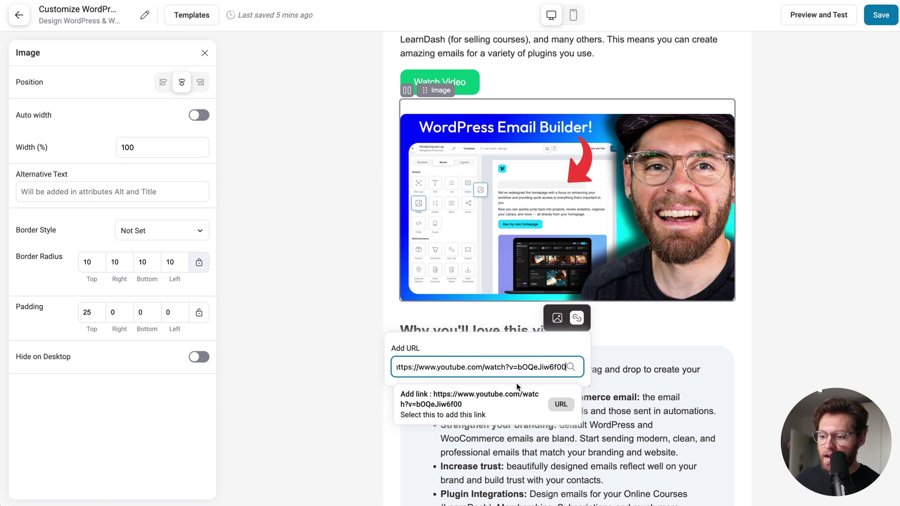
click(503, 399)
Review and save the finished email, and send a test of it to the prefilled e-mail address
scroll(503, 401, down, 5)
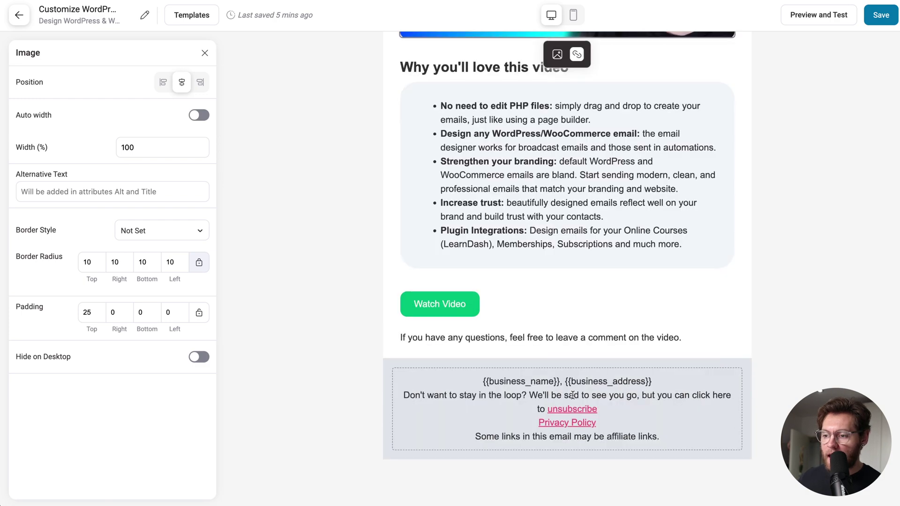
scroll(539, 398, up, 10)
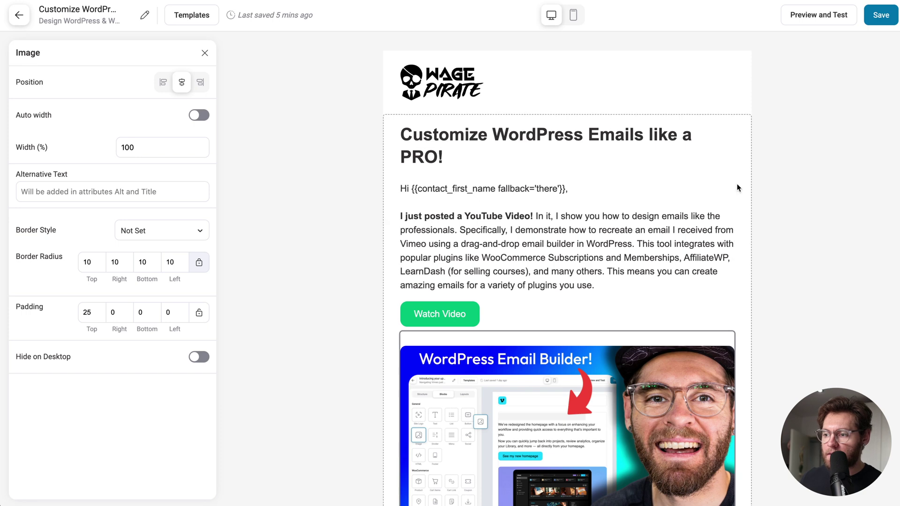
click(890, 16)
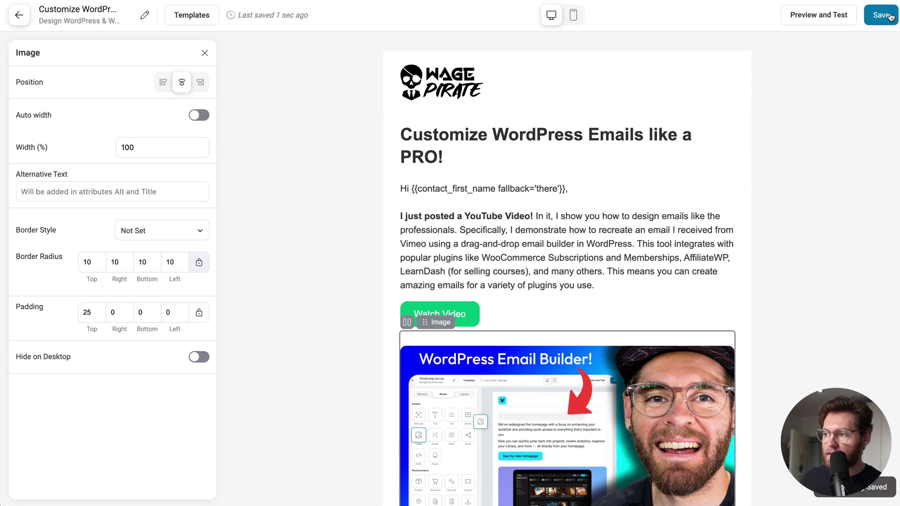
click(827, 19)
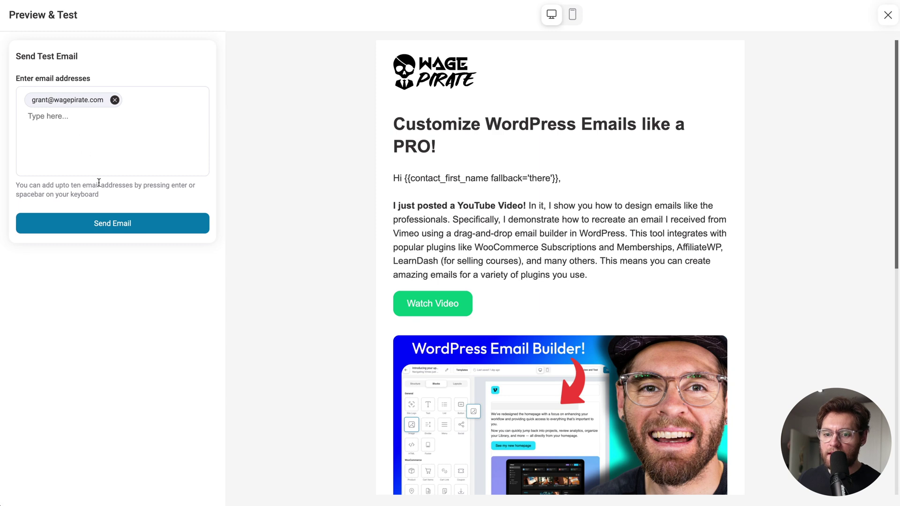
click(126, 222)
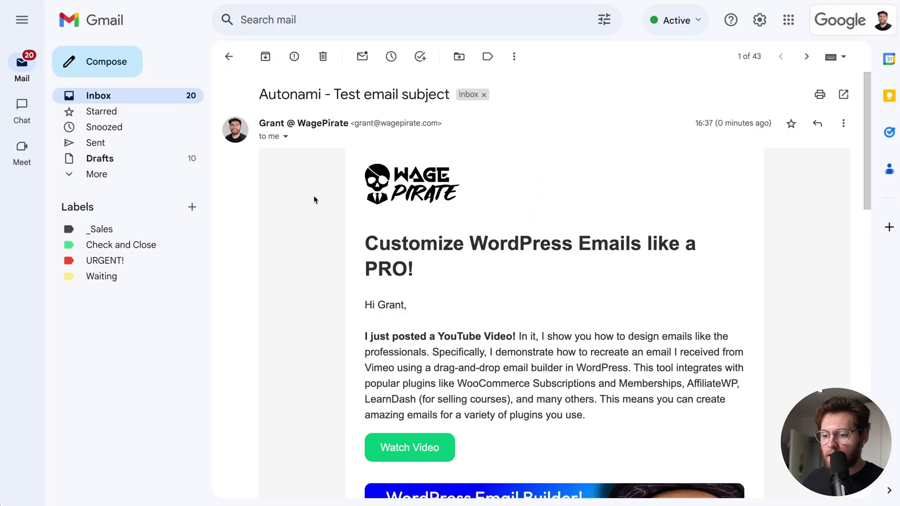
Read through the received test email in Gmail, checking its greeting, thumbnail, bullet list and Watch Video buttons
scroll(314, 200, down, 3)
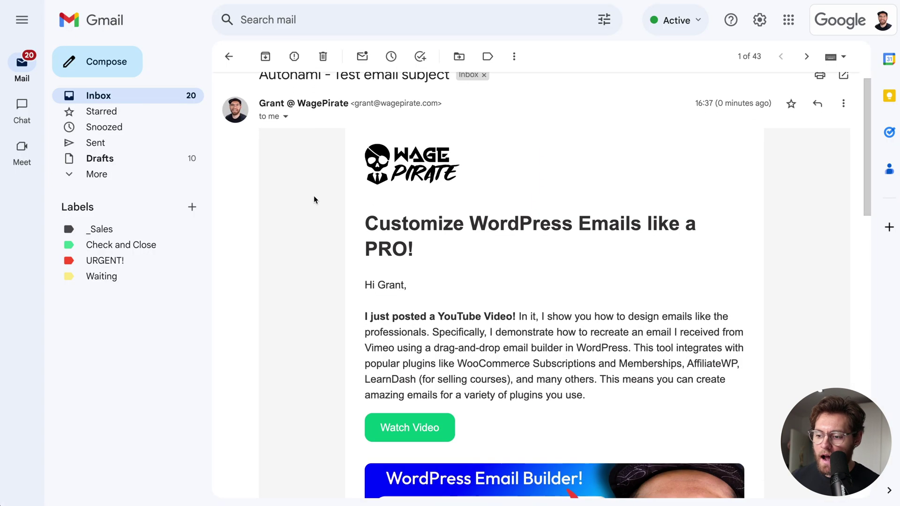
scroll(314, 199, down, 2)
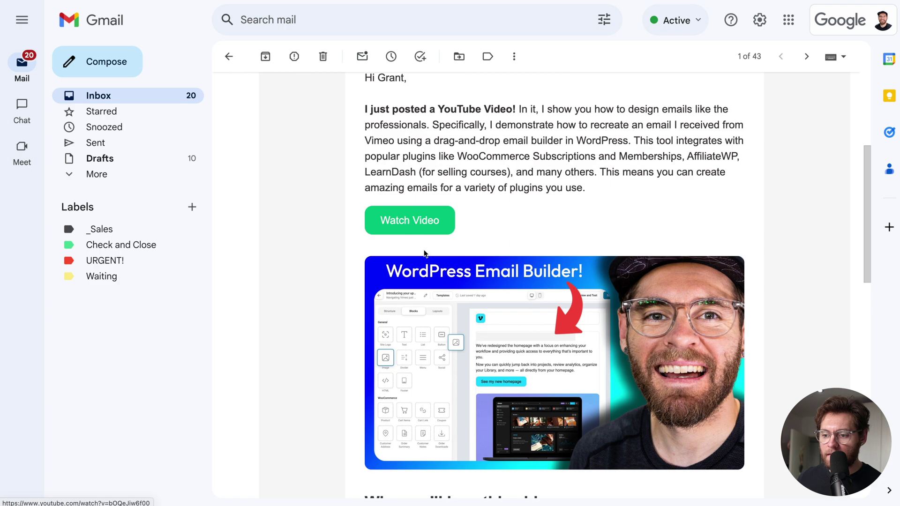
scroll(444, 304, down, 8)
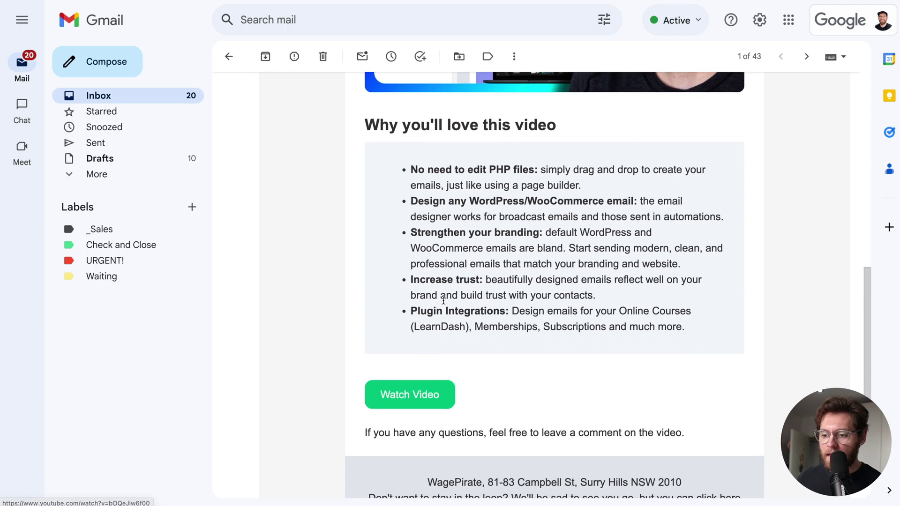
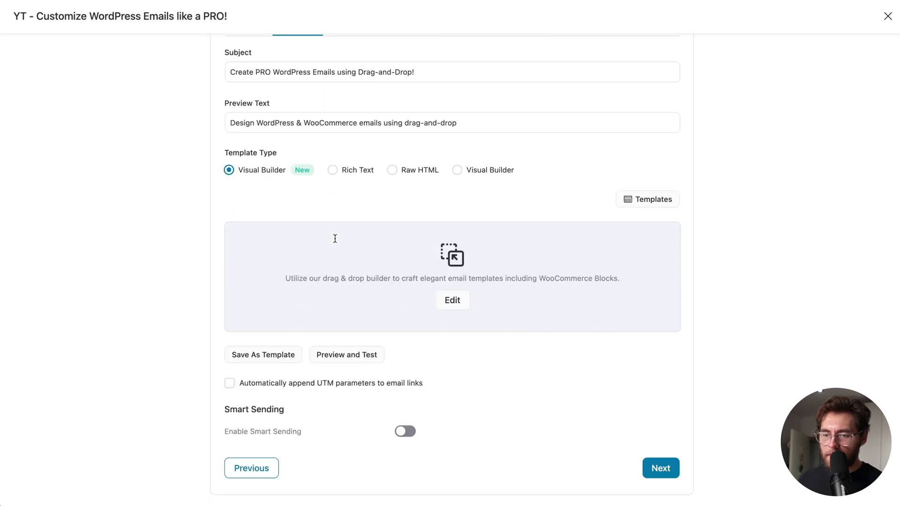
Enable automatic UTM parameters on email links for both Variant A and the Control email
click(266, 383)
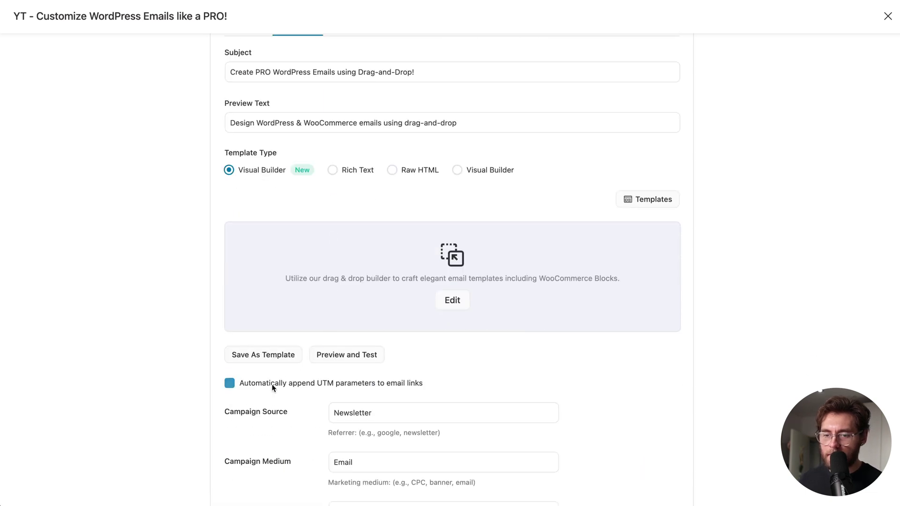
scroll(380, 384, down, 1)
scroll(381, 386, down, 4)
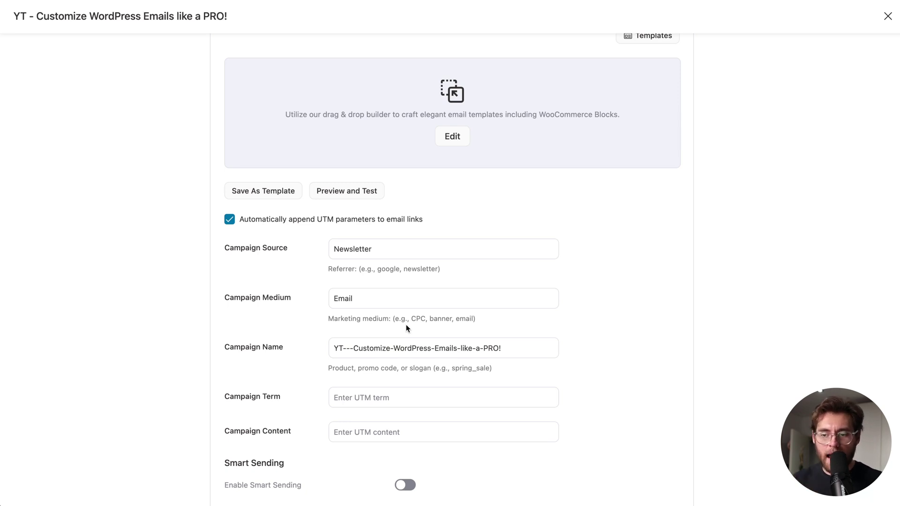
scroll(407, 325, up, 8)
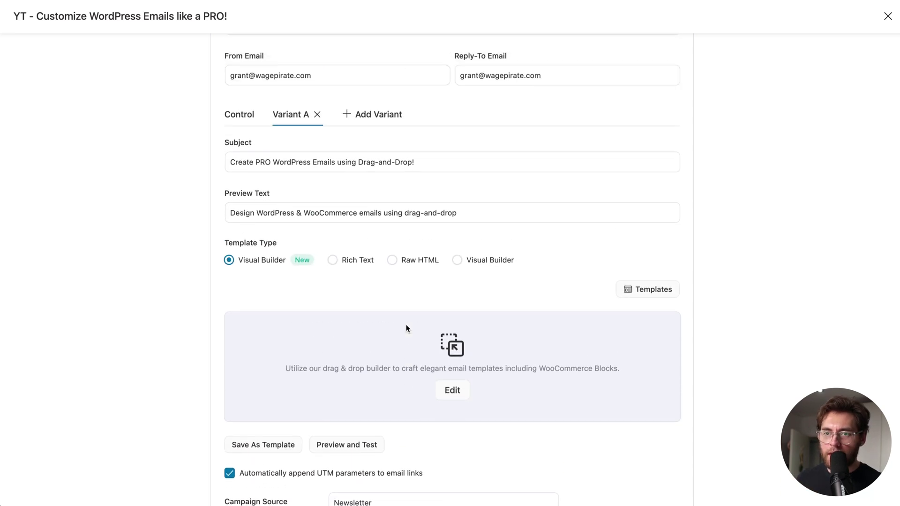
click(231, 155)
scroll(231, 157, down, 4)
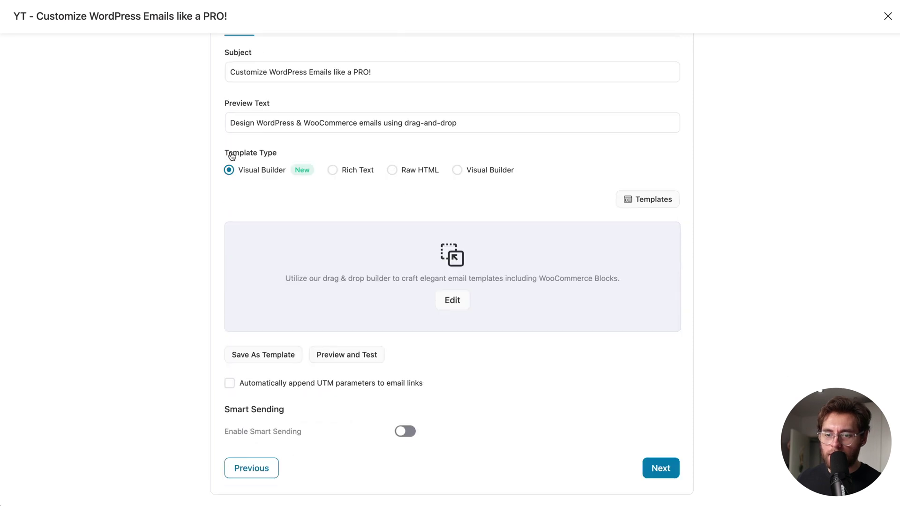
click(292, 383)
Enable Smart Sending with a sample size of 30 percent and proceed to the broadcast review
scroll(292, 384, down, 6)
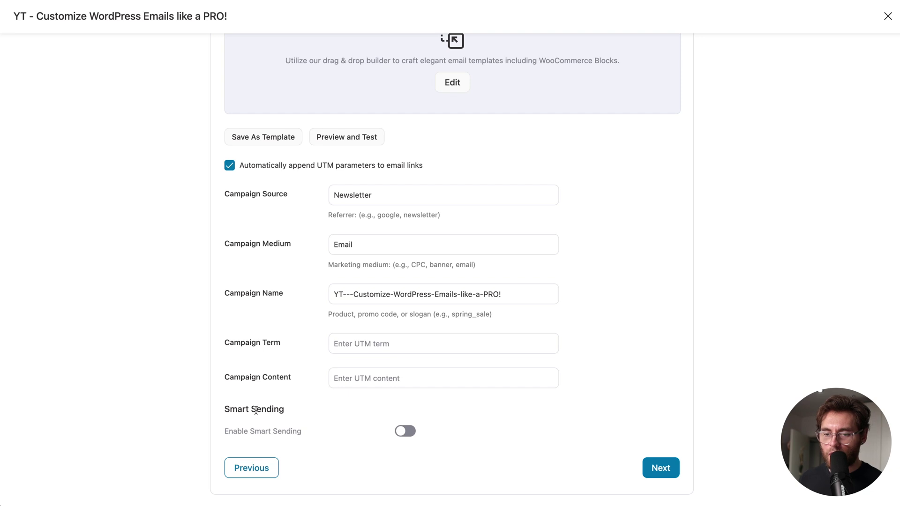
click(402, 431)
scroll(402, 436, down, 3)
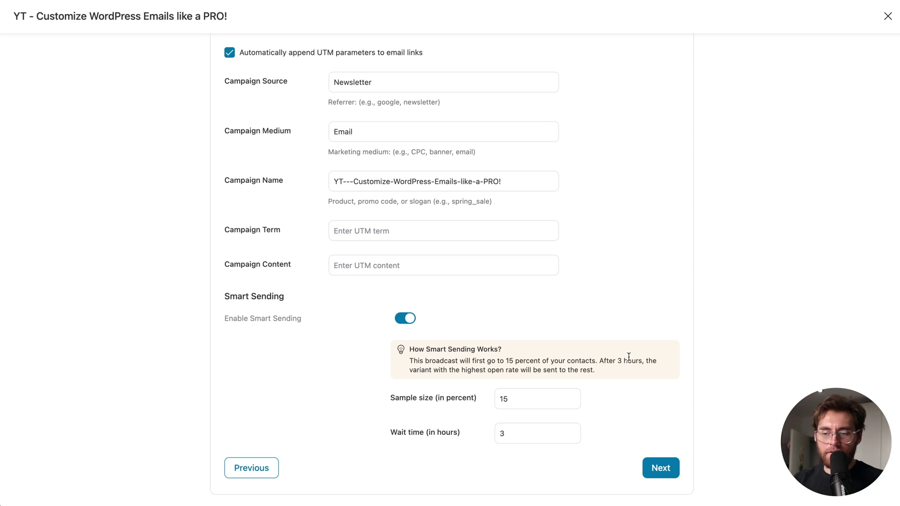
double_click(520, 399)
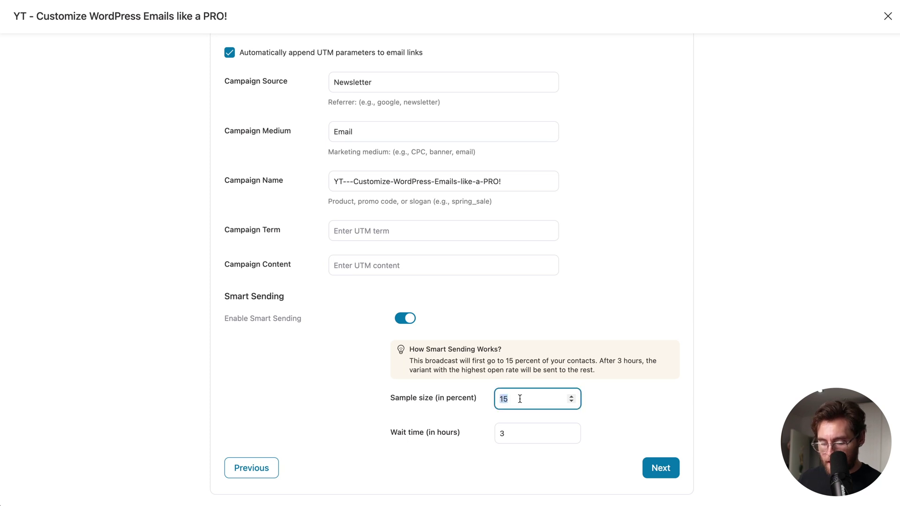
text(30)
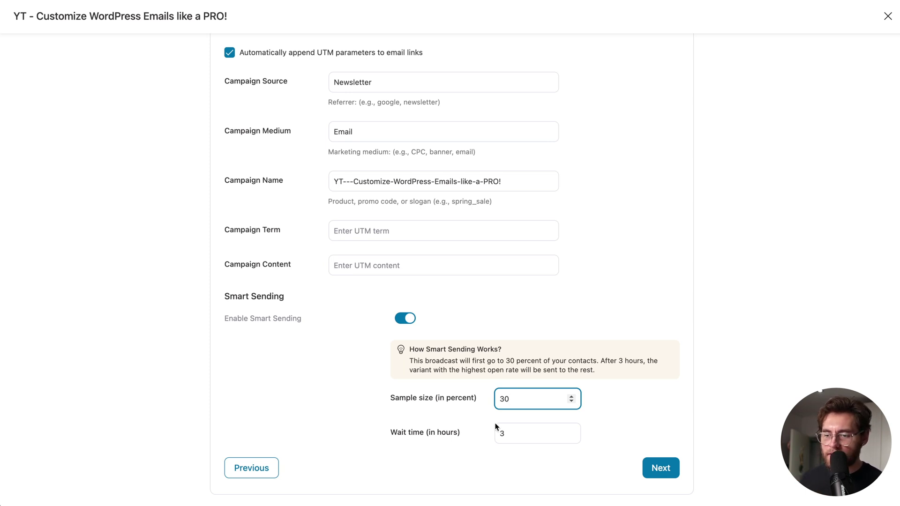
click(668, 468)
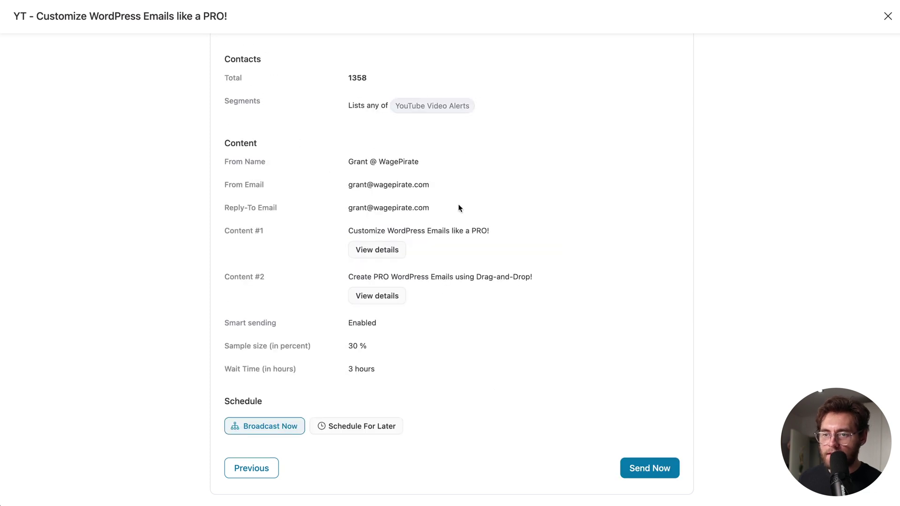
Check the Schedule For Later option, switch back to Broadcast Now and send the broadcast
click(351, 426)
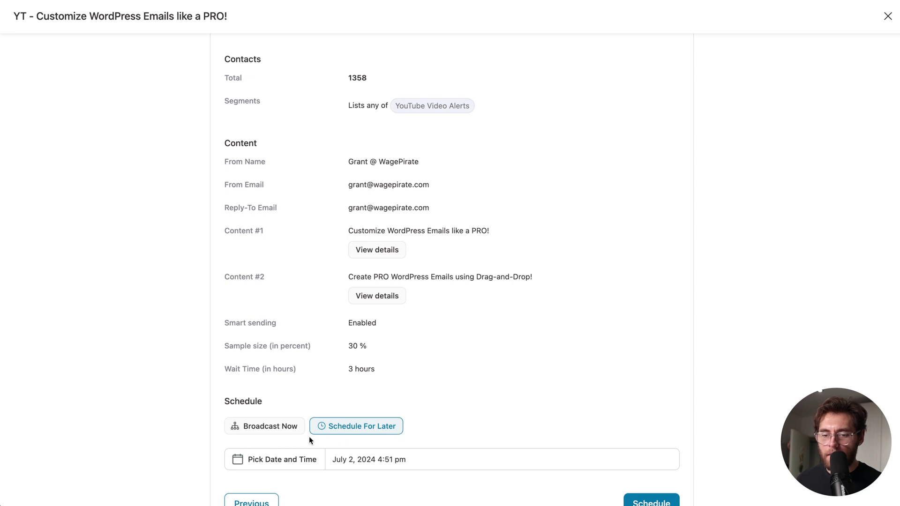
click(266, 427)
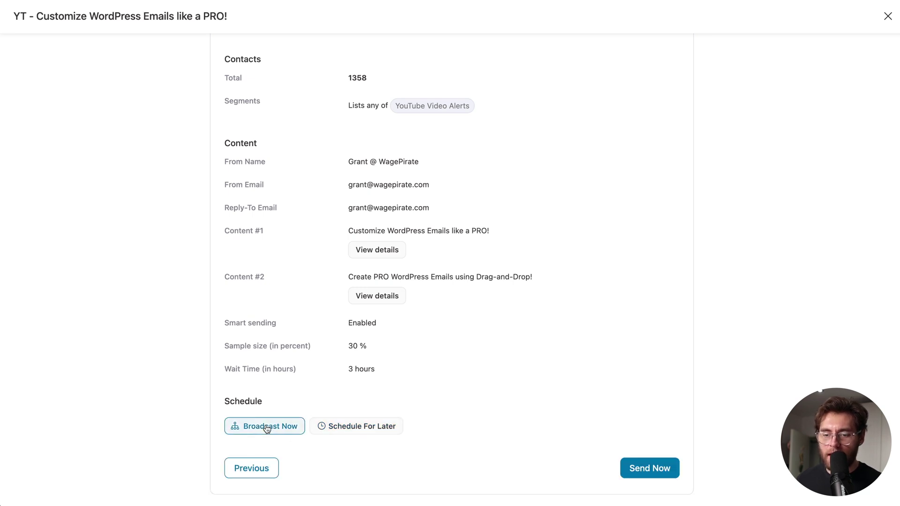
click(647, 468)
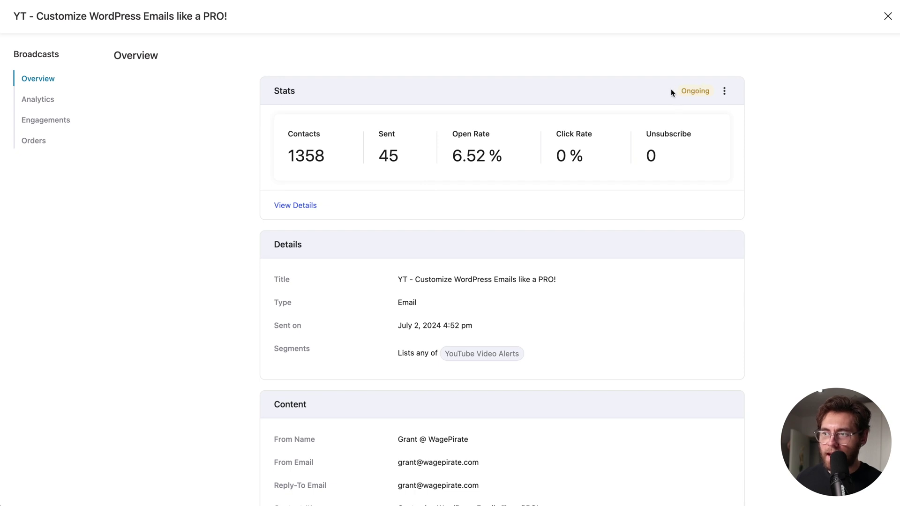
Examine the sent broadcast's analytics with the per-subject details, its contact engagements and its orders
click(37, 104)
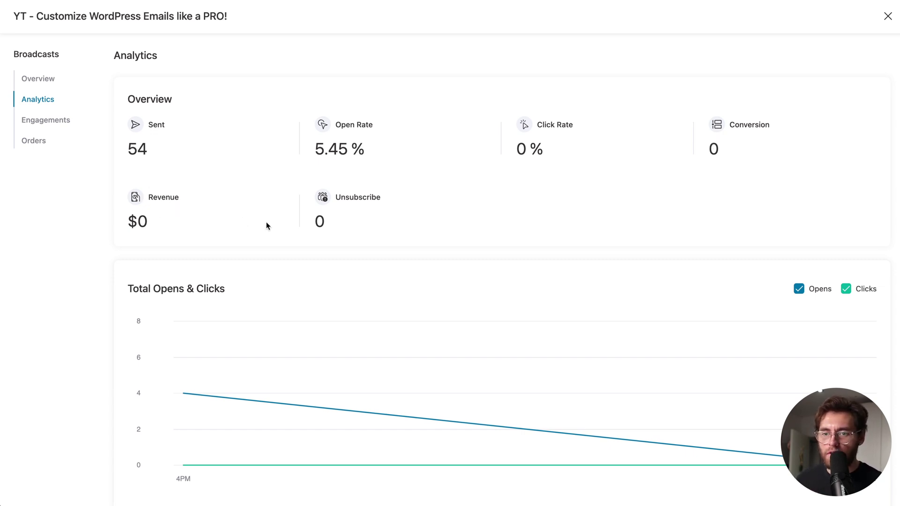
scroll(268, 226, down, 1)
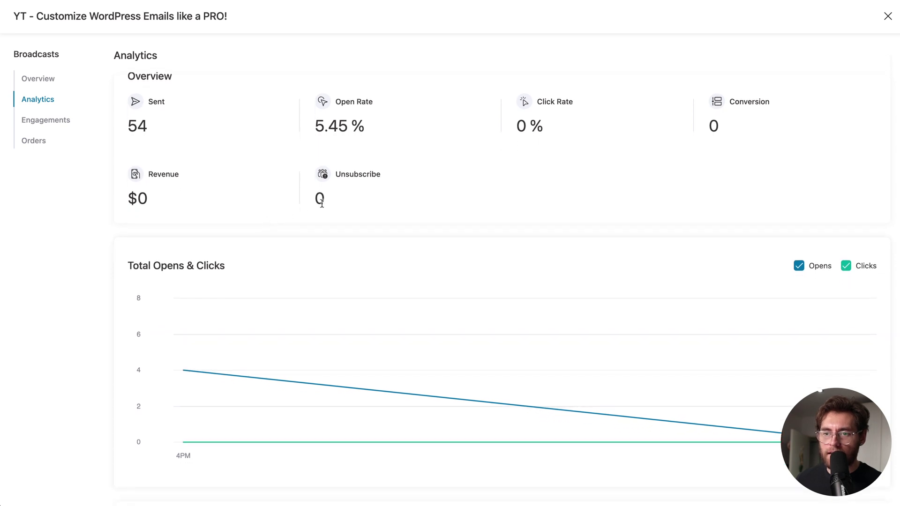
scroll(343, 169, down, 6)
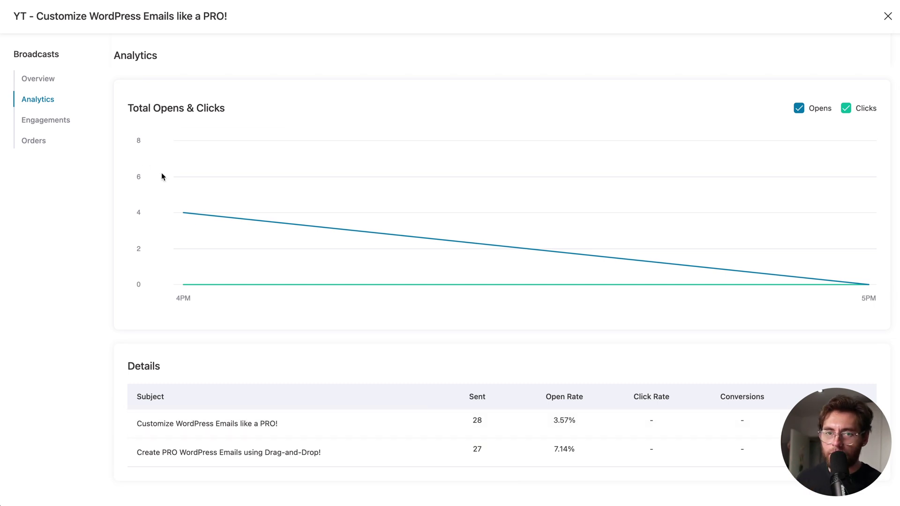
click(67, 123)
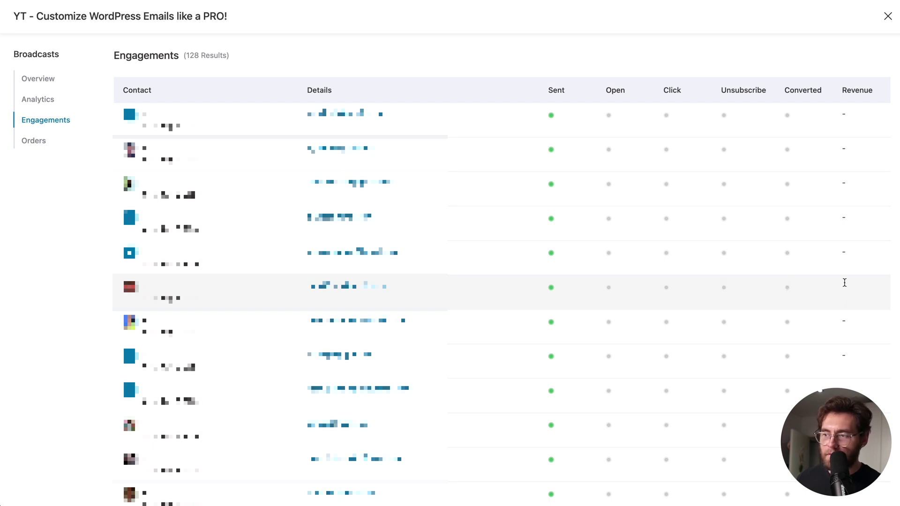
click(40, 141)
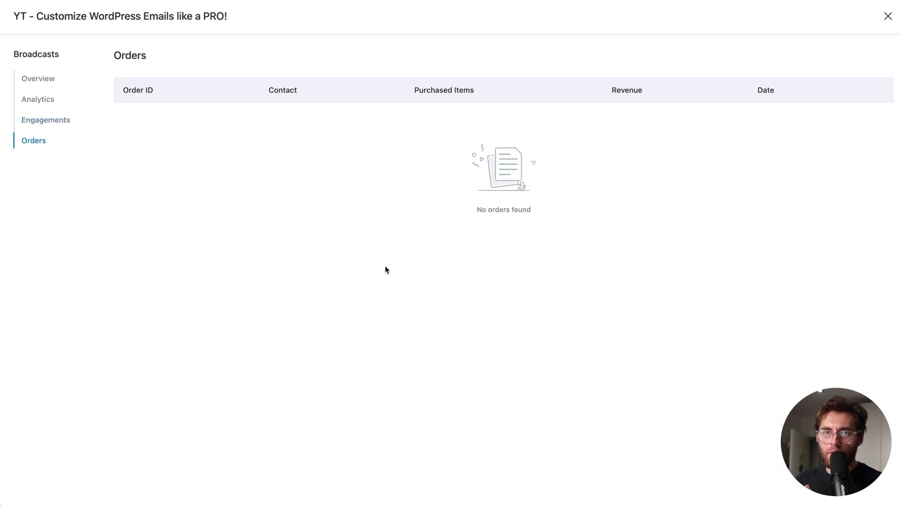